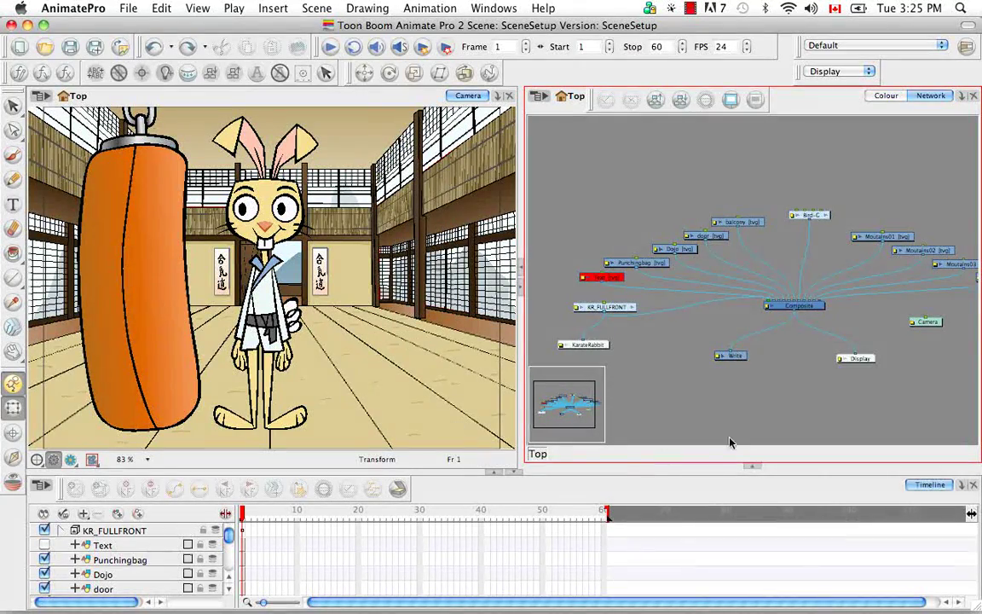
- Add Top and Side views to the right pane and dock the Side view as its own pane
click(960, 97)
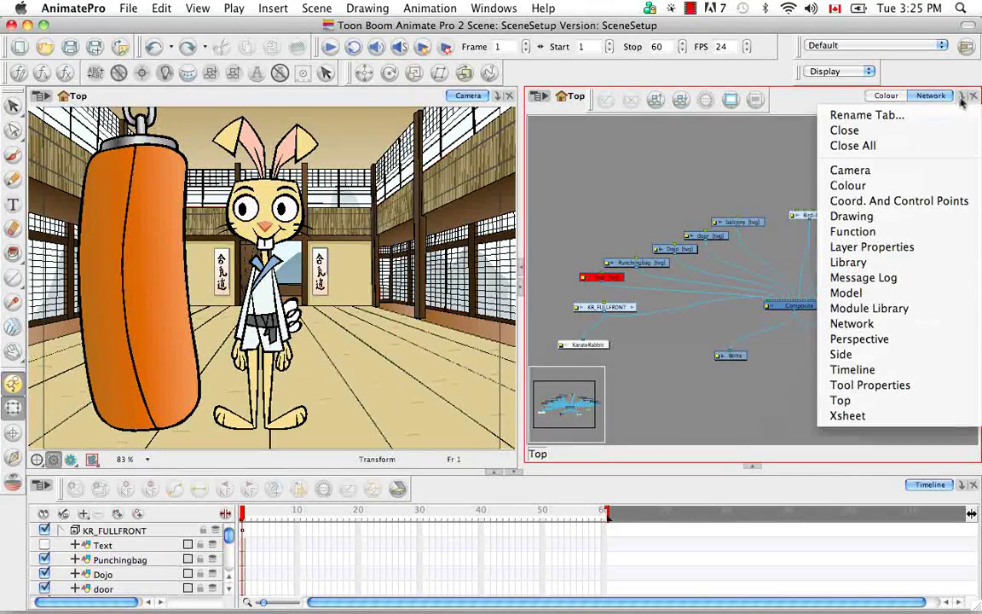
click(922, 399)
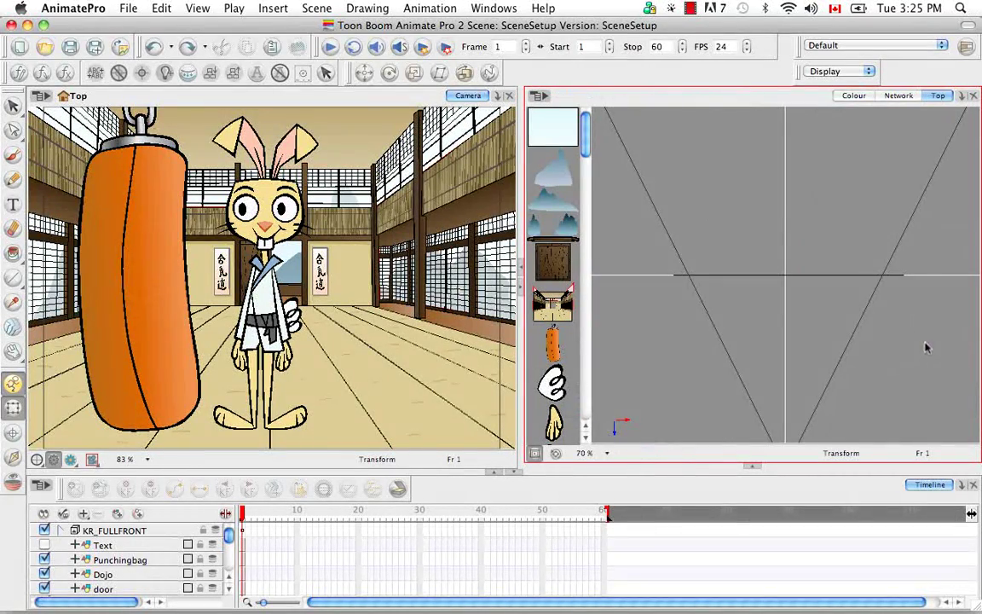
click(961, 97)
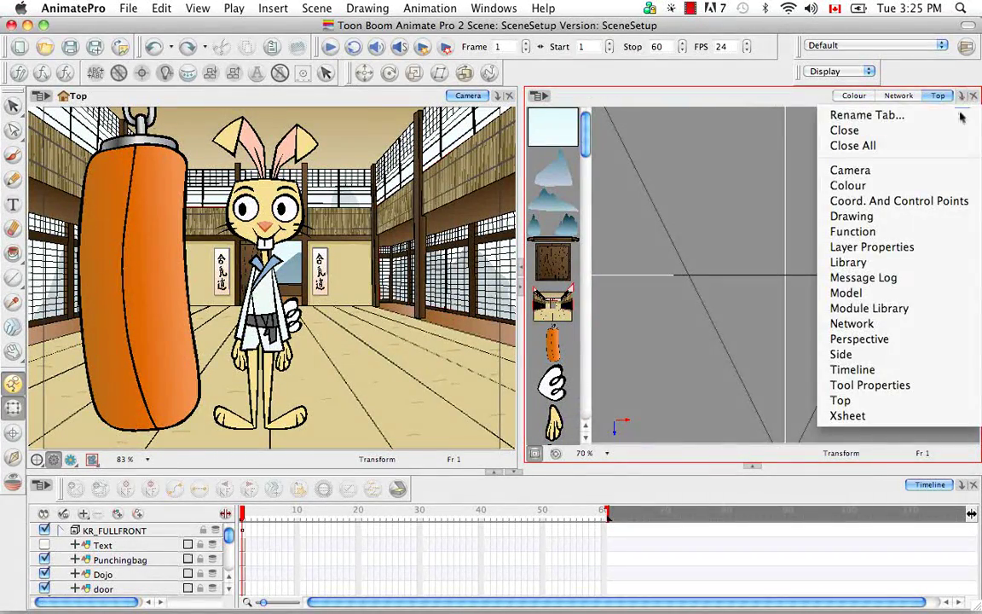
click(942, 357)
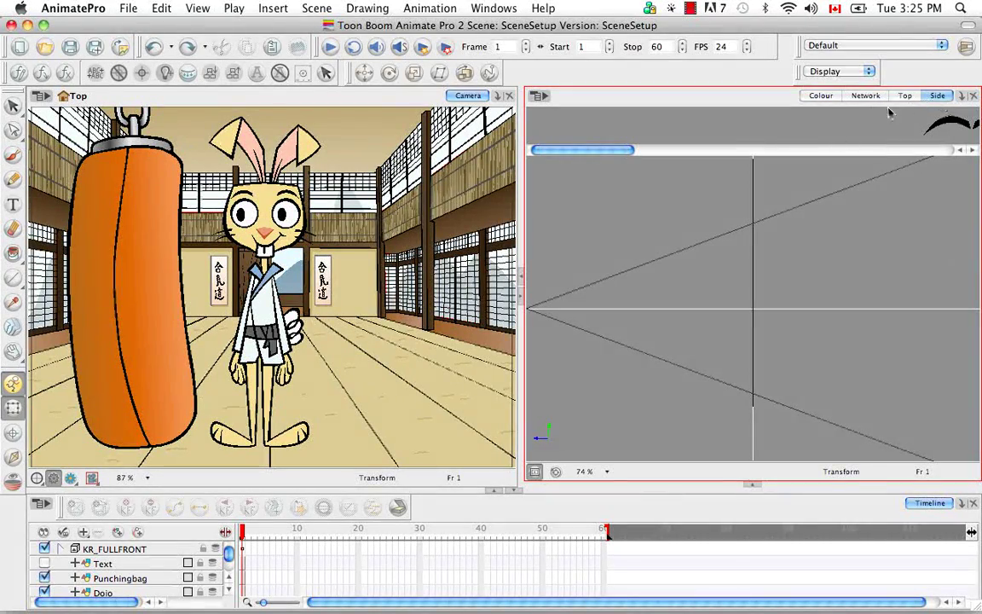
drag(937, 96, 437, 221)
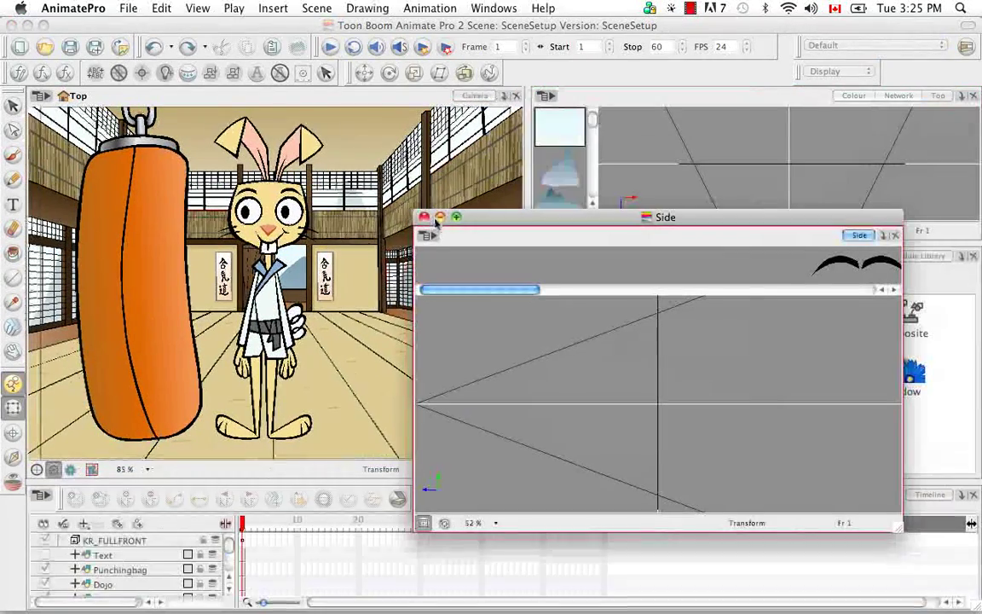
drag(861, 241, 567, 137)
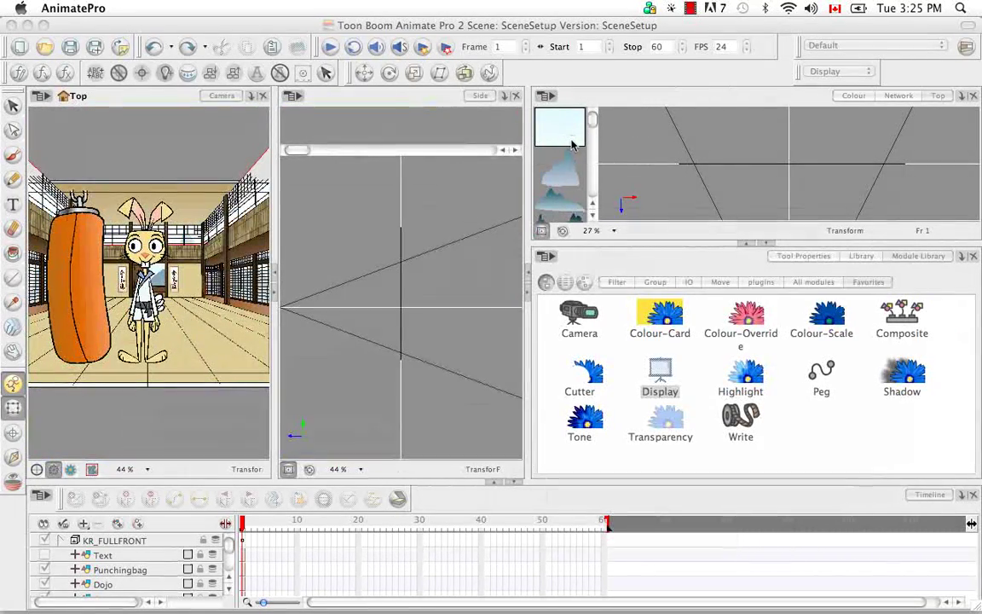
- Hide the module library, widen the camera and Side views, and add a Perspective view tab
click(767, 243)
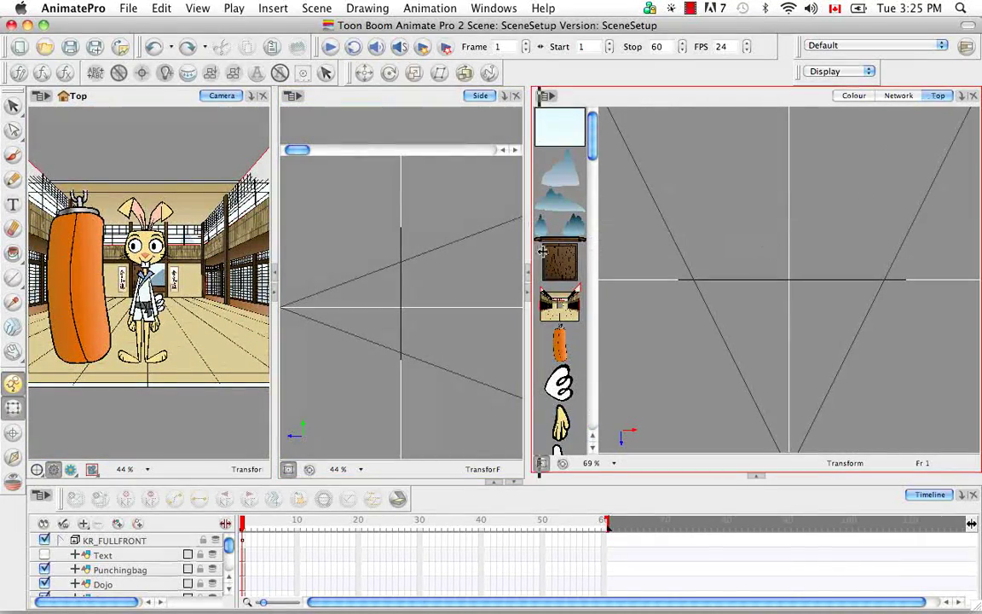
drag(542, 250, 660, 245)
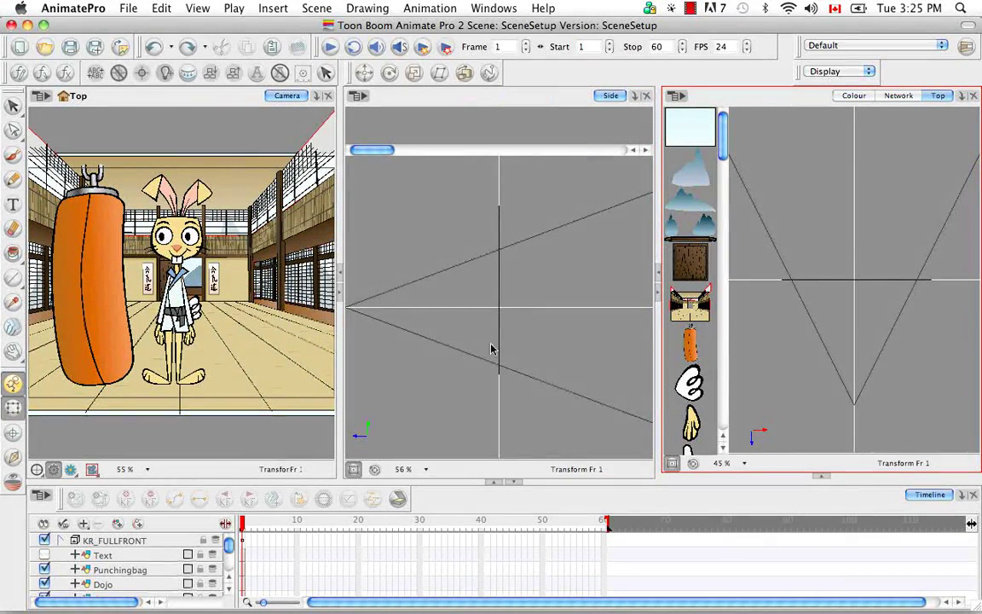
click(315, 97)
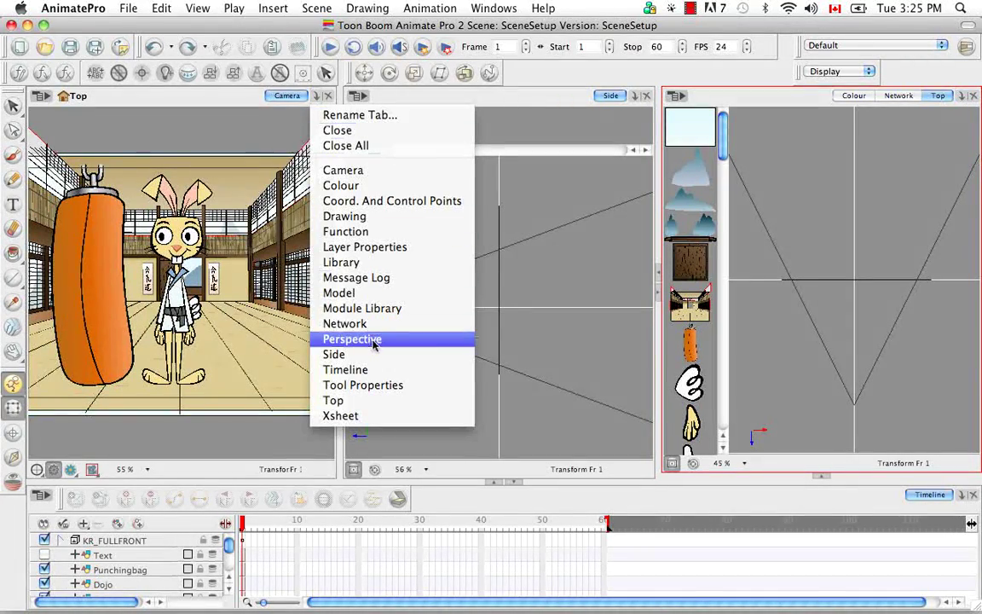
click(351, 338)
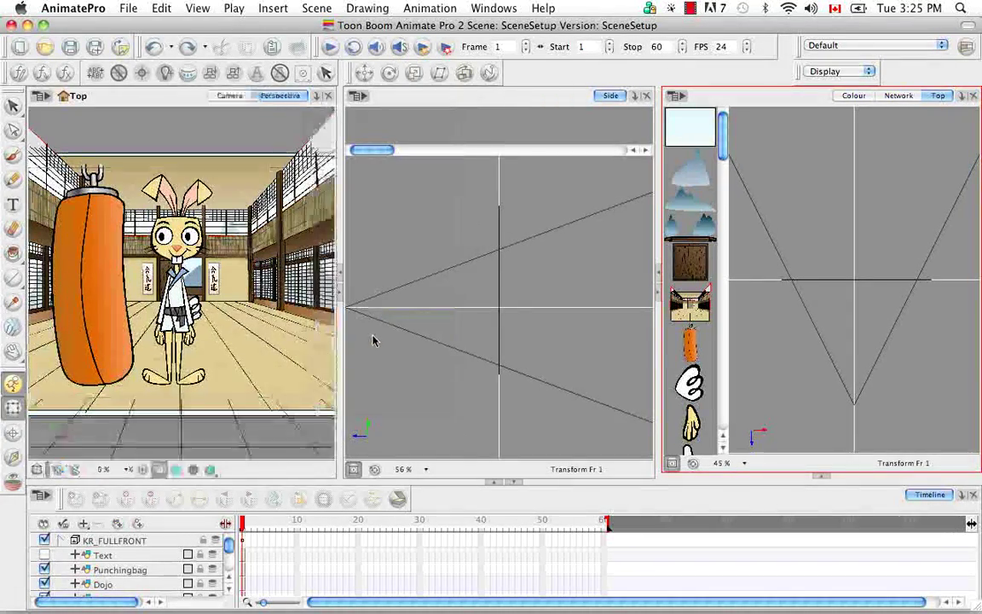
- Return to the flat Camera view and select the sky, mountains, door and Dojo elements in turn
click(230, 97)
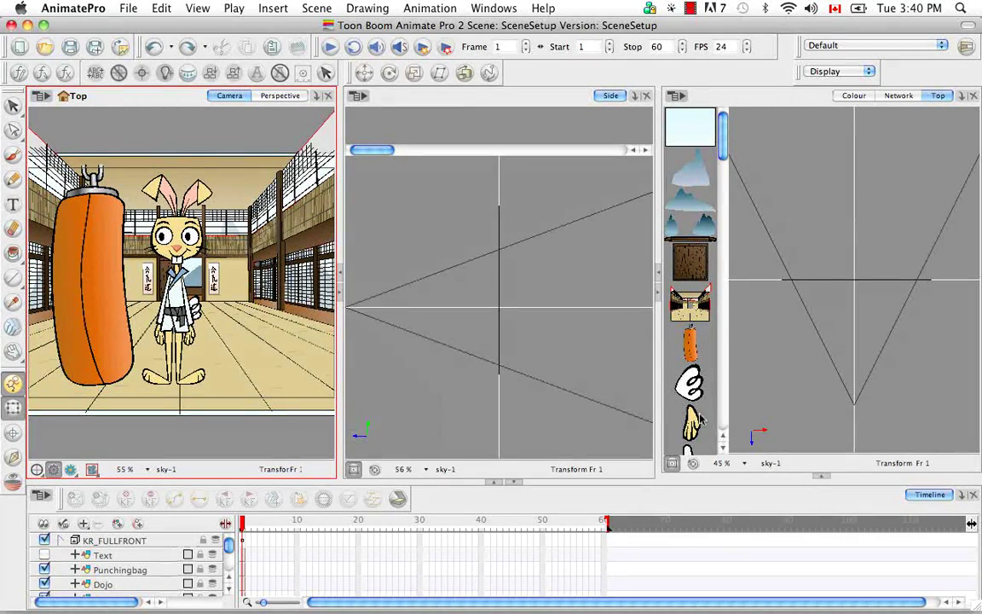
click(693, 135)
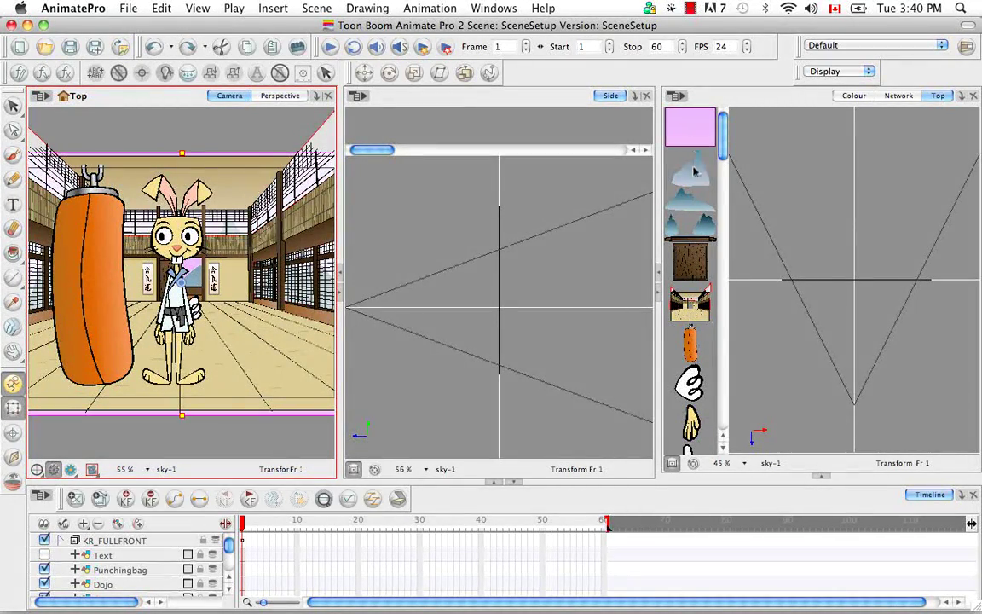
click(694, 201)
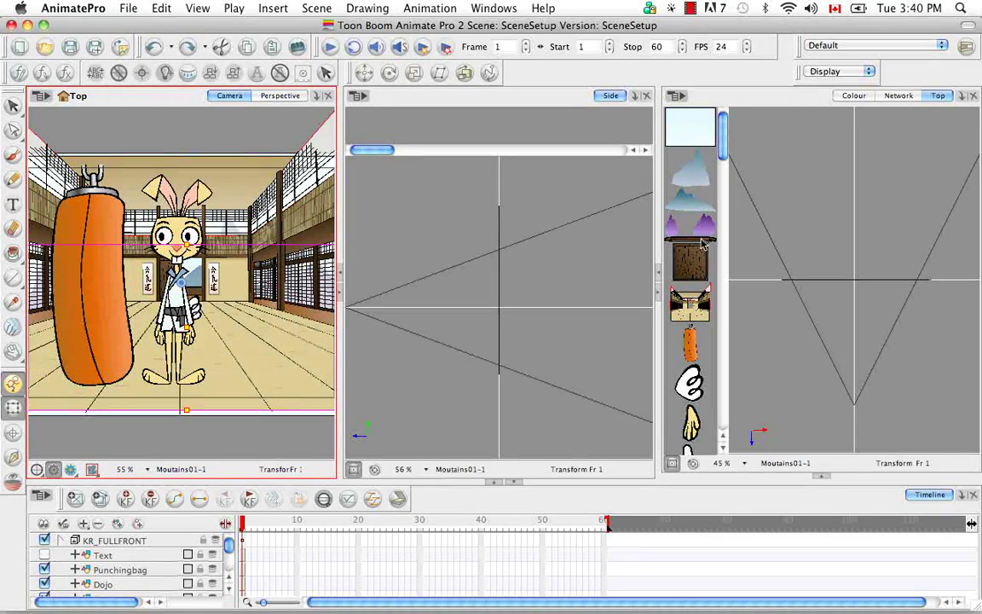
click(697, 271)
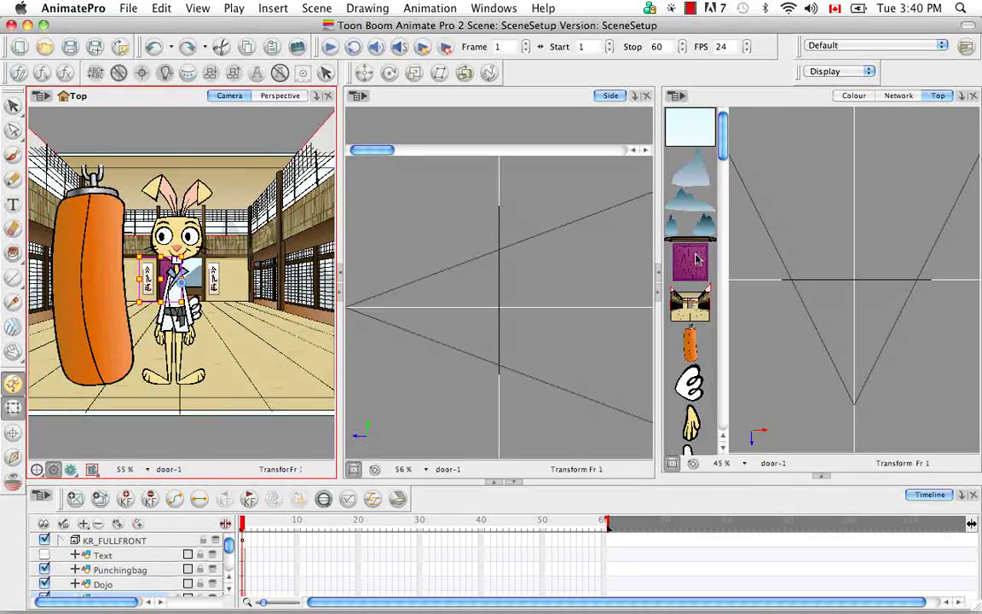
click(703, 312)
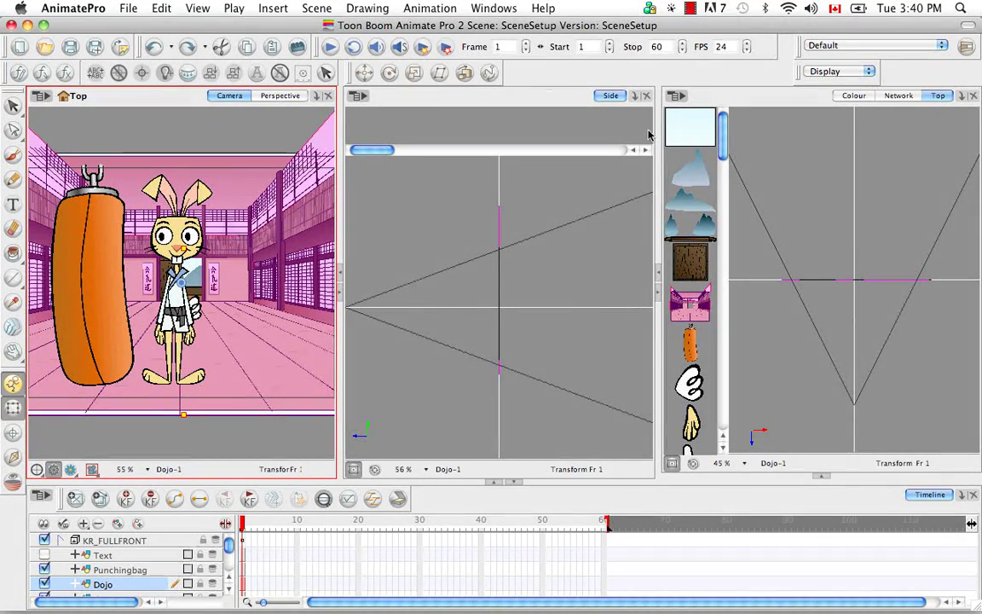
drag(375, 150, 615, 151)
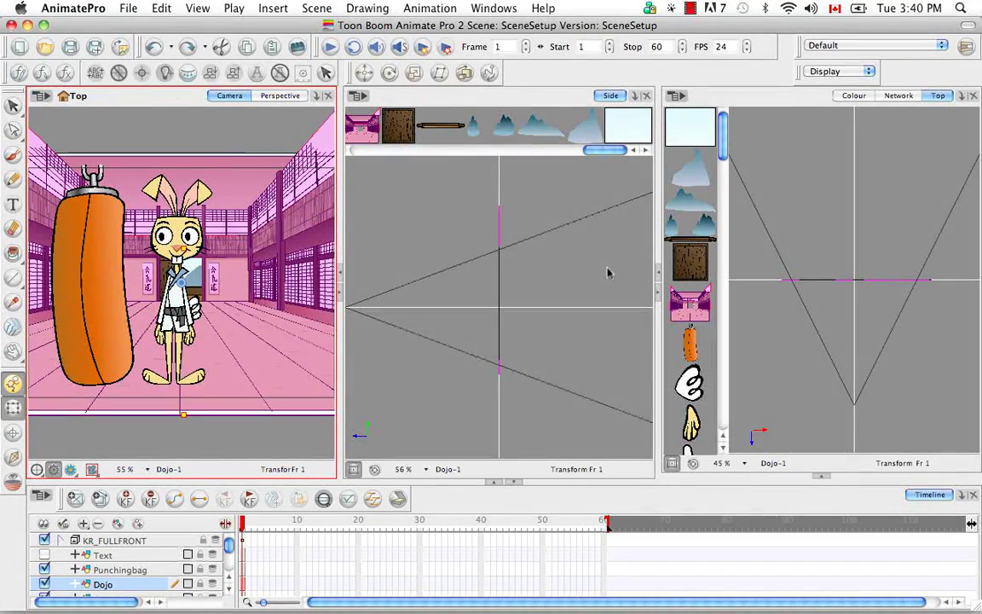
- Show the dojo in Perspective with the Side view collapsed, then orbit and zoom out to reveal its layered planes
click(281, 96)
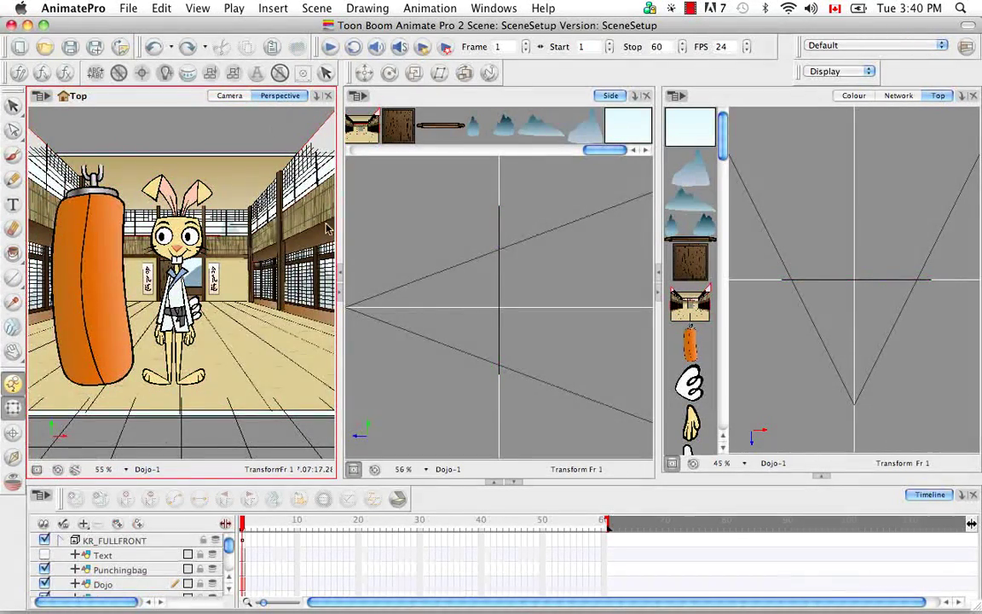
click(340, 273)
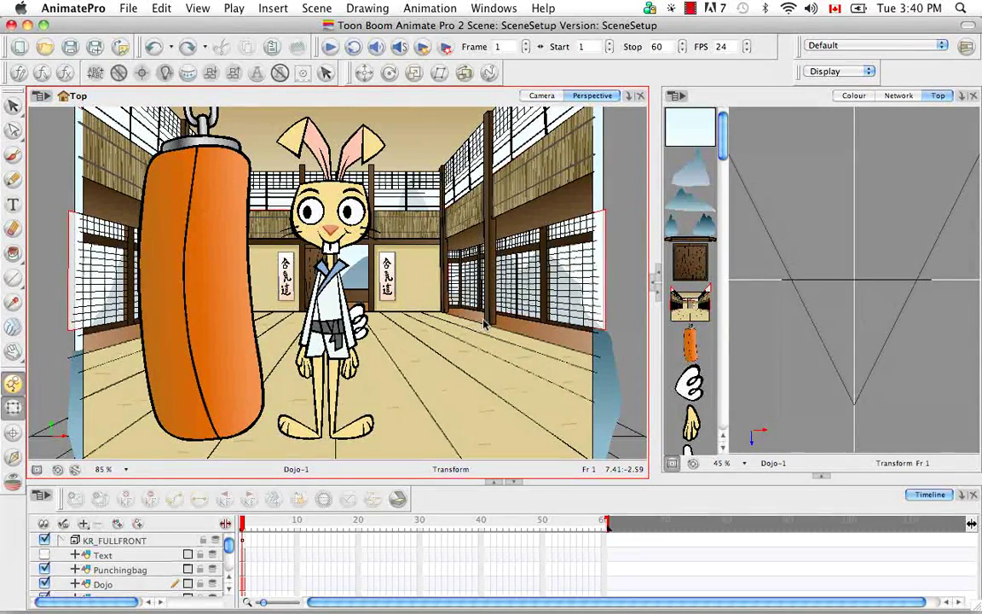
key(super+alt)
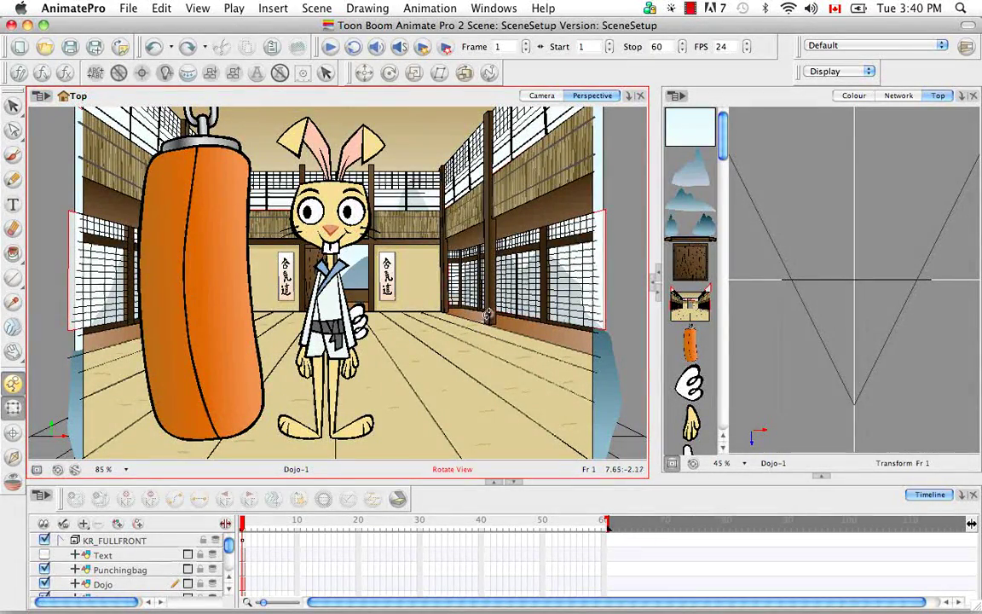
drag(488, 315, 388, 314)
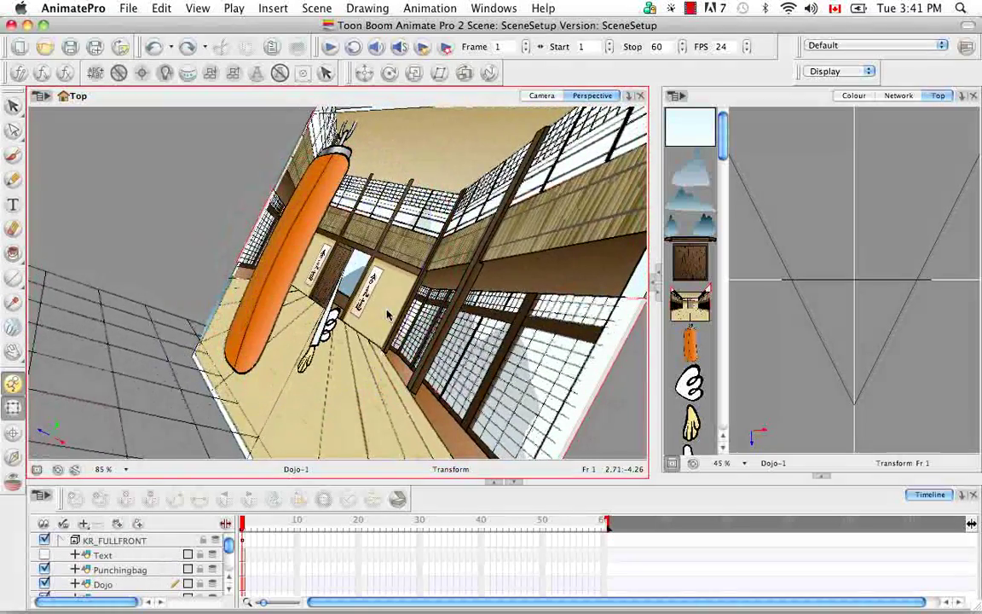
scroll(387, 314, down, 5)
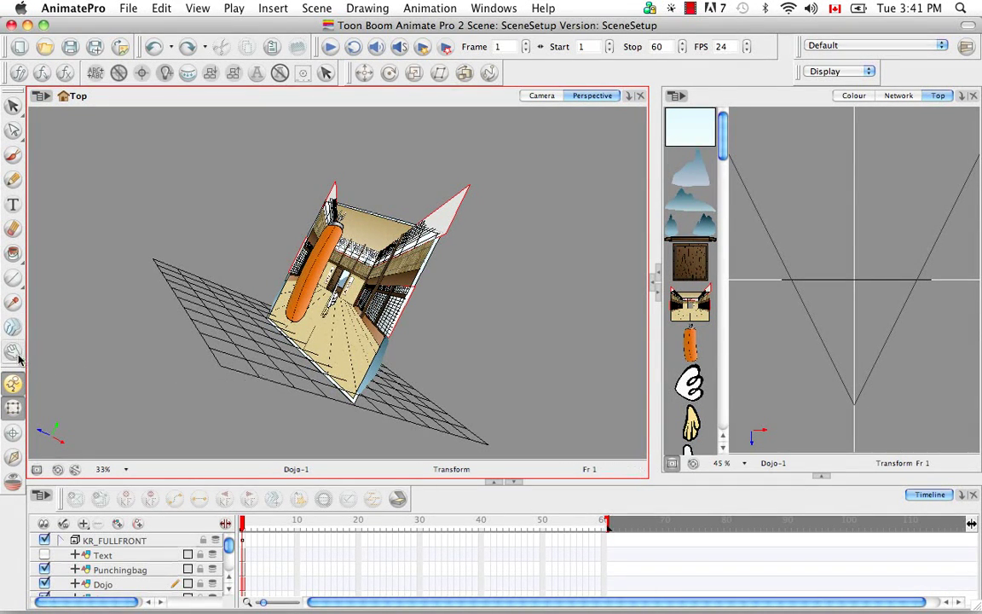
drag(17, 358, 103, 393)
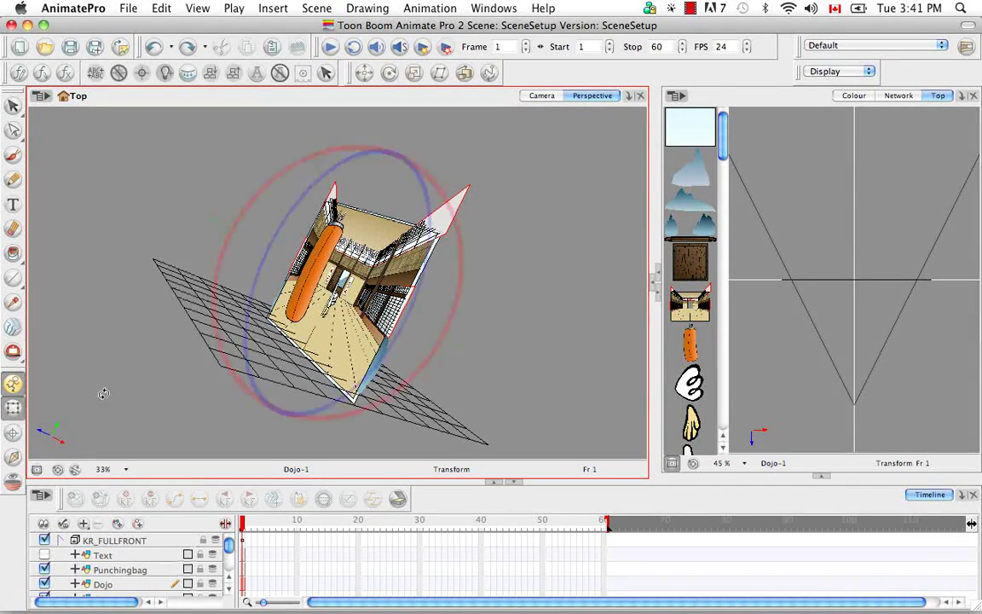
drag(357, 324, 471, 277)
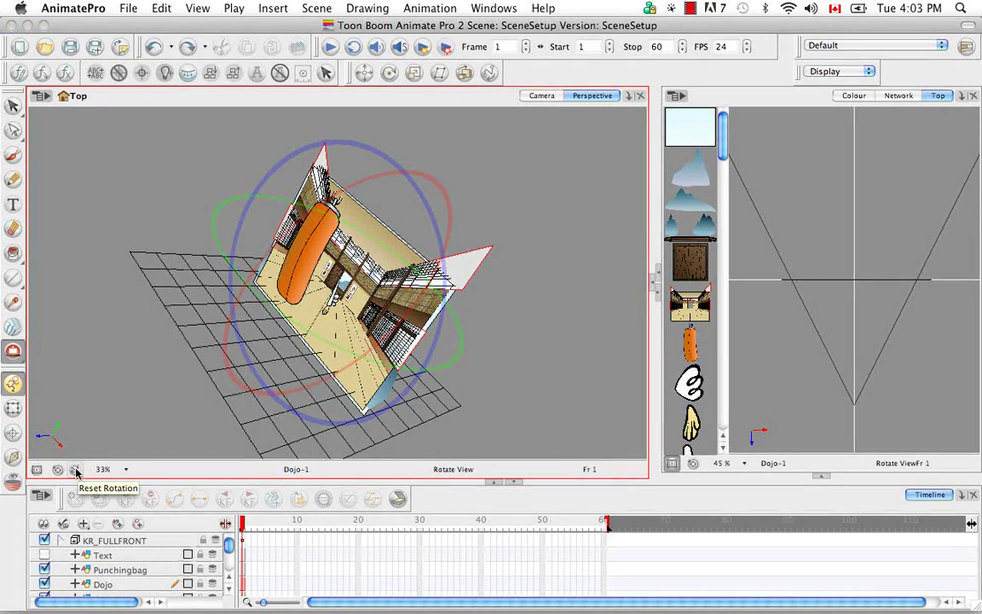
- Reset the view to the default straight-on front framing of the dojo
click(76, 470)
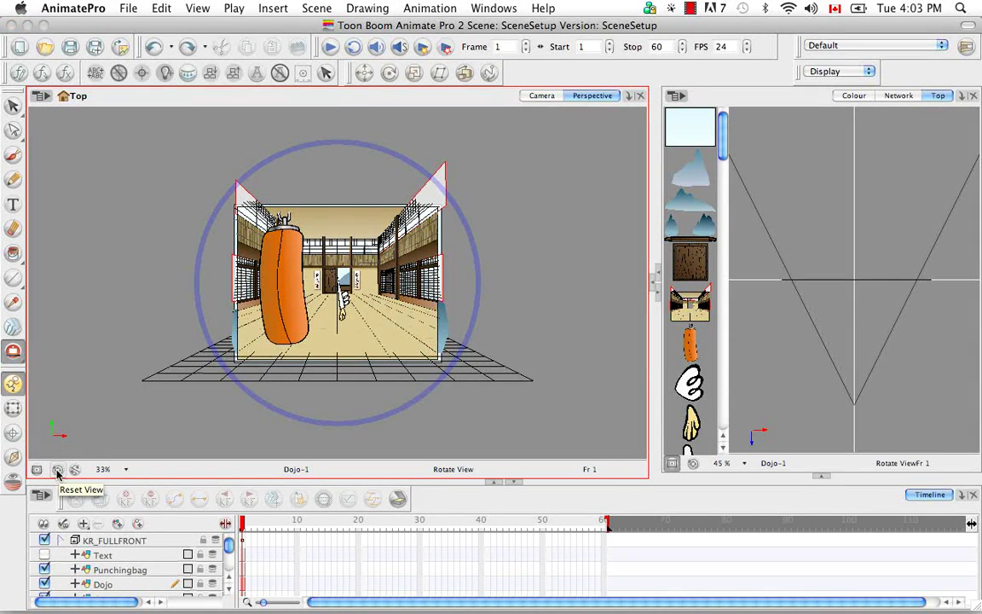
click(57, 470)
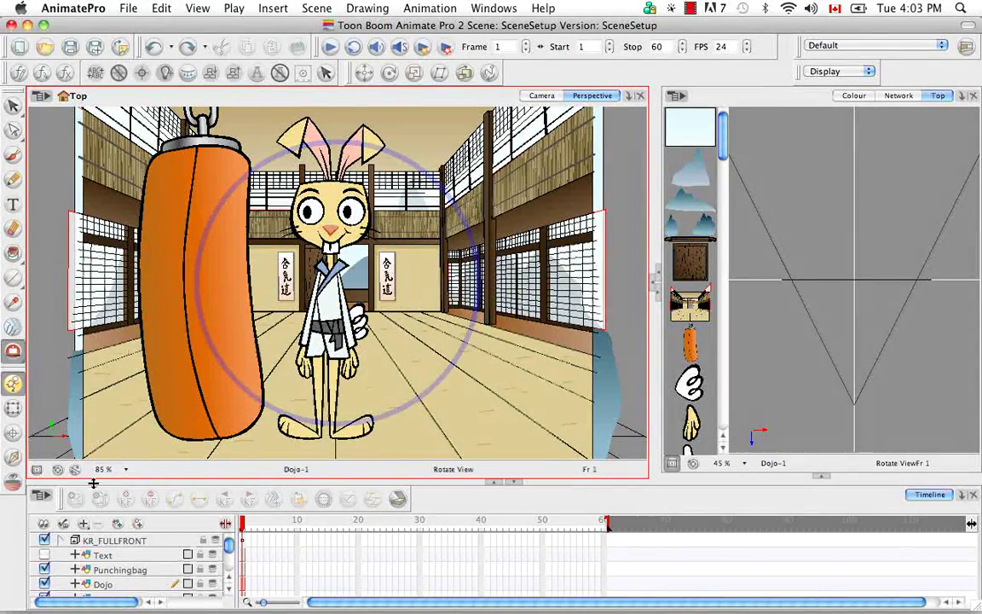
click(126, 471)
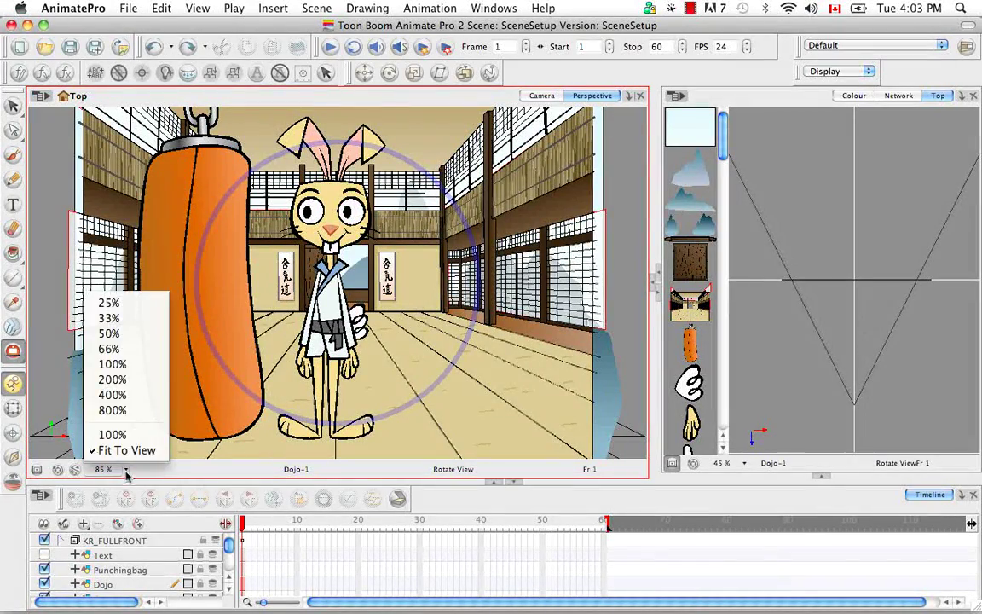
click(122, 397)
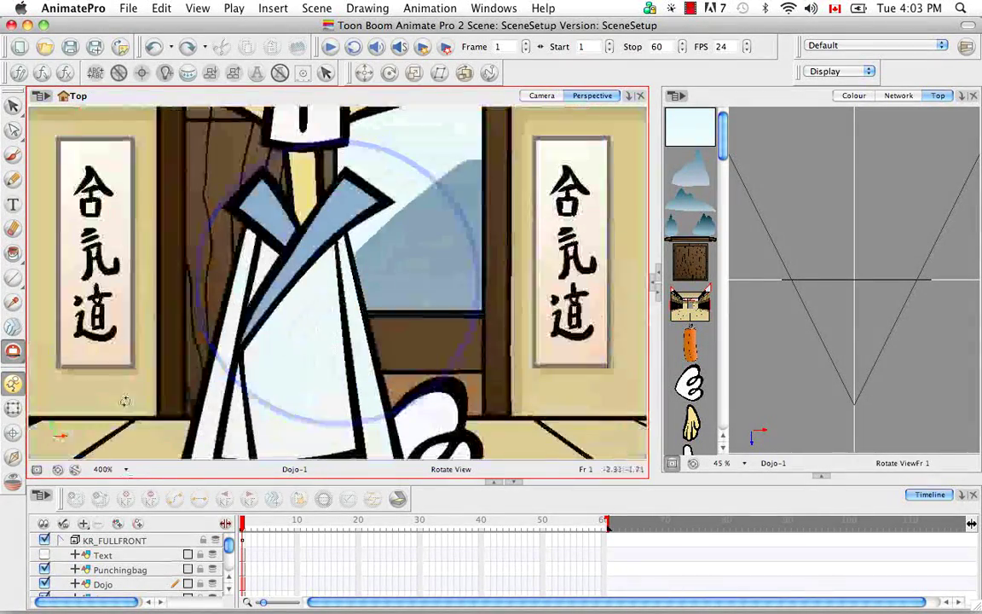
click(126, 469)
click(121, 302)
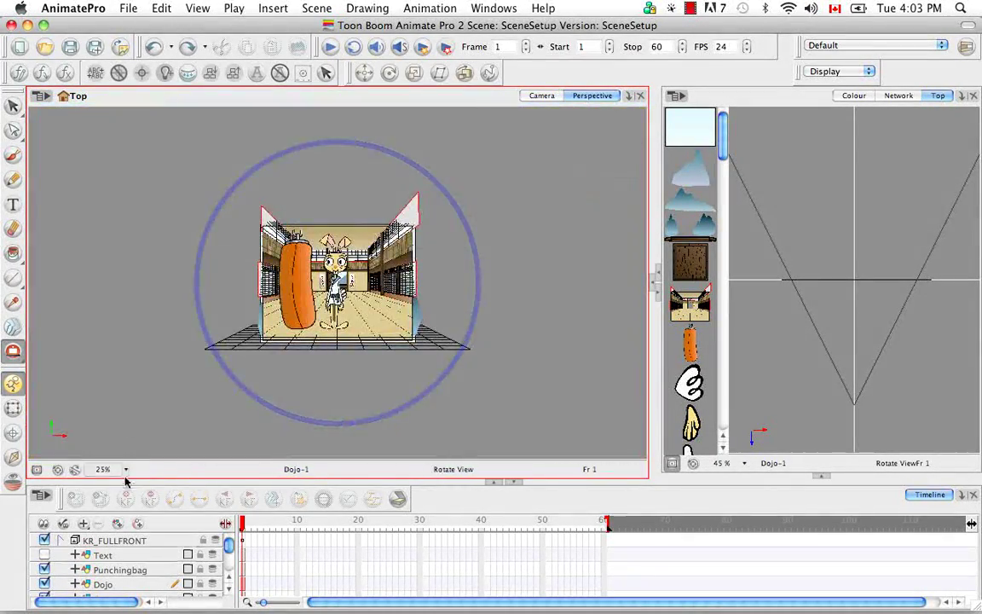
click(125, 469)
click(123, 454)
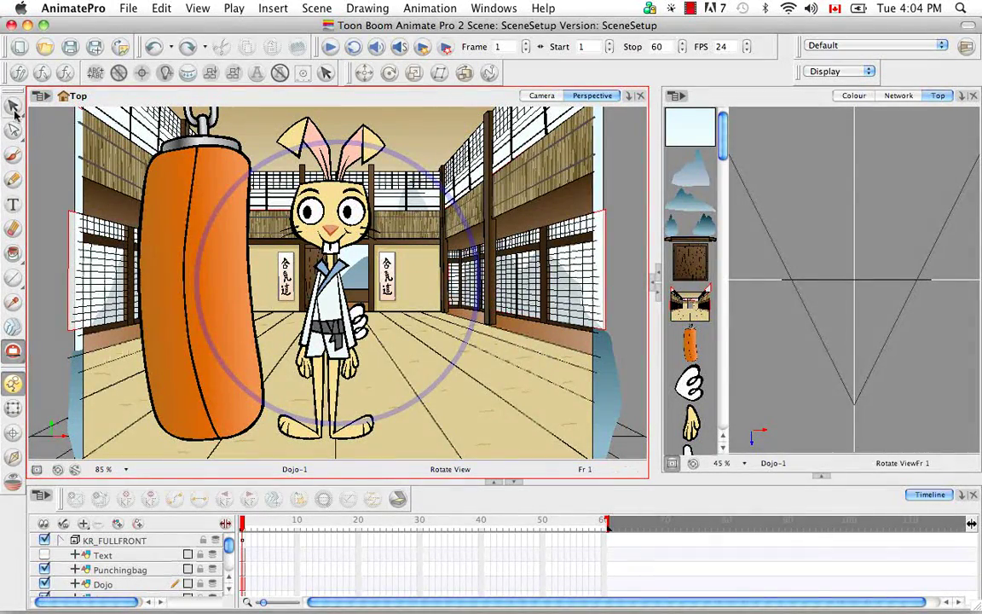
- Switch from view rotation to the Select tool
click(13, 105)
click(47, 103)
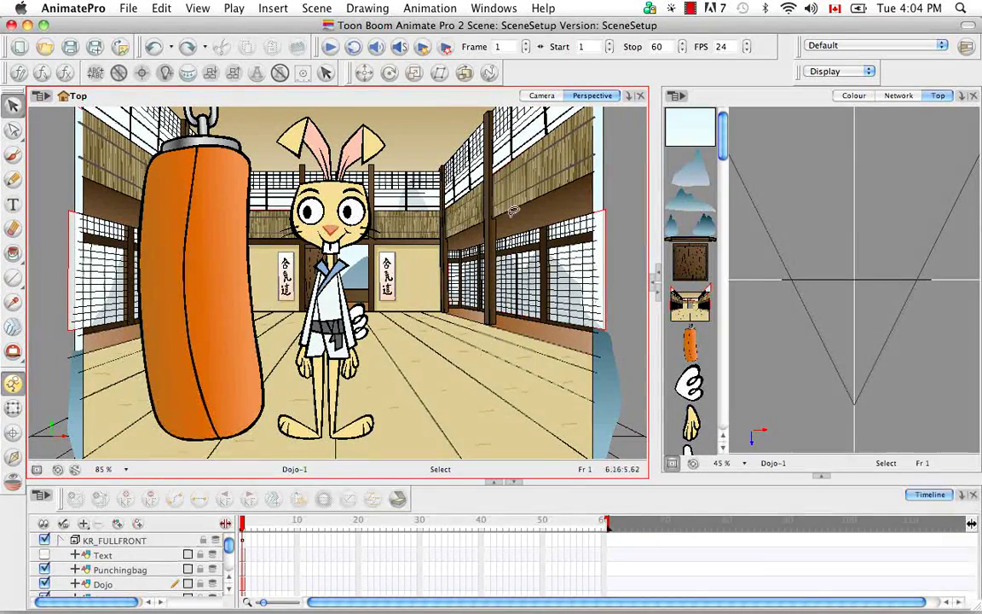
- Open a Side view of the scene beside the camera view
click(649, 280)
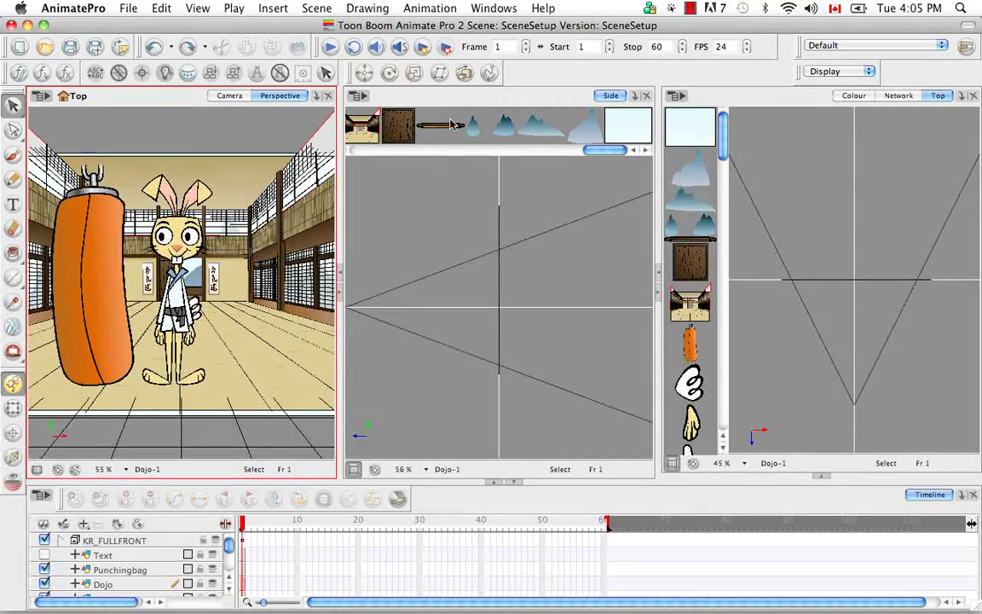
- With Maintain Size on, push the sky element further back in depth in the Side view
click(466, 74)
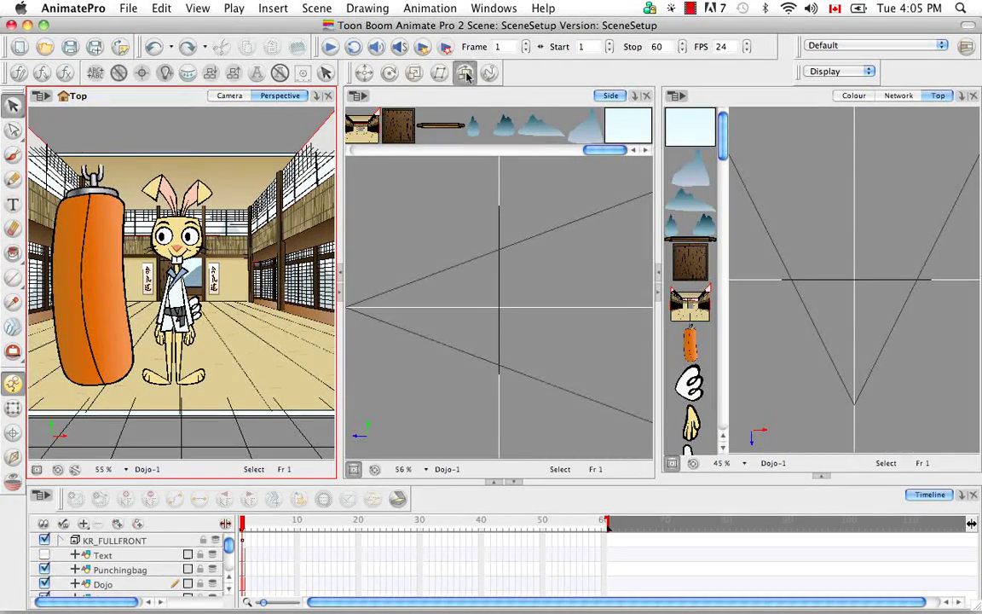
click(621, 126)
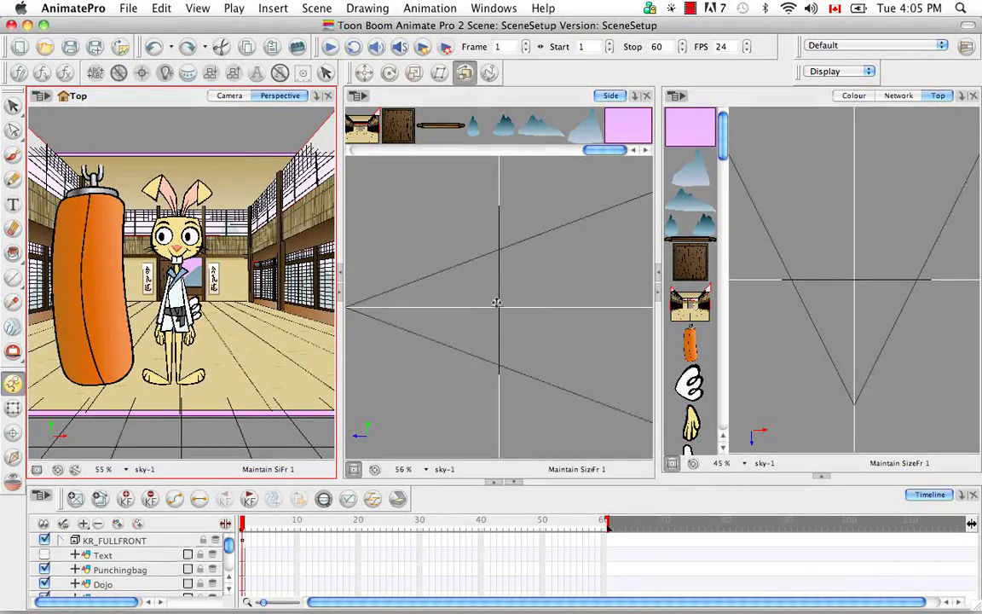
drag(496, 302, 600, 303)
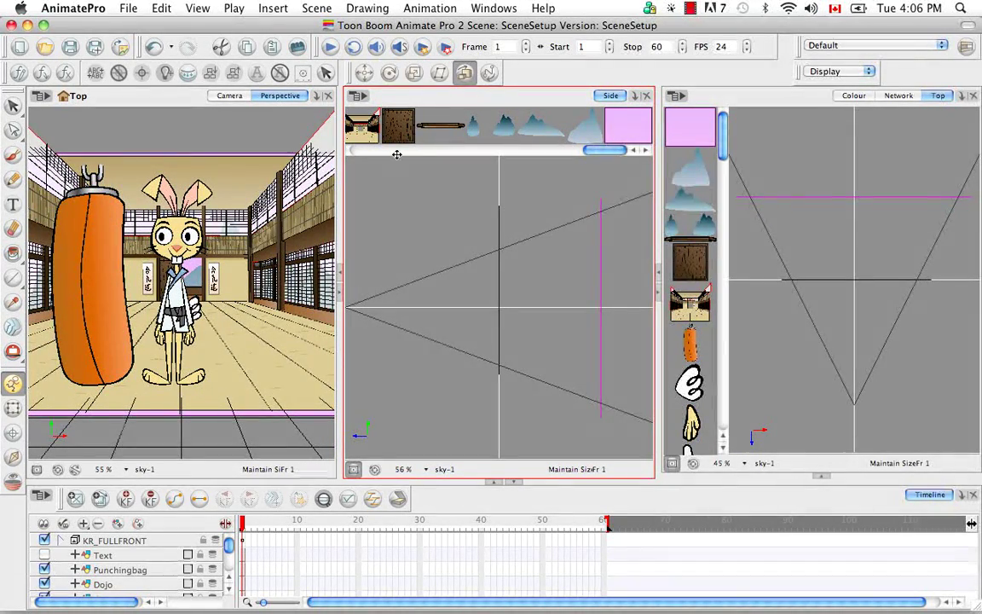
mouse_move(608, 151)
mouse_down()
mouse_move(572, 154)
mouse_move(619, 152)
mouse_up()
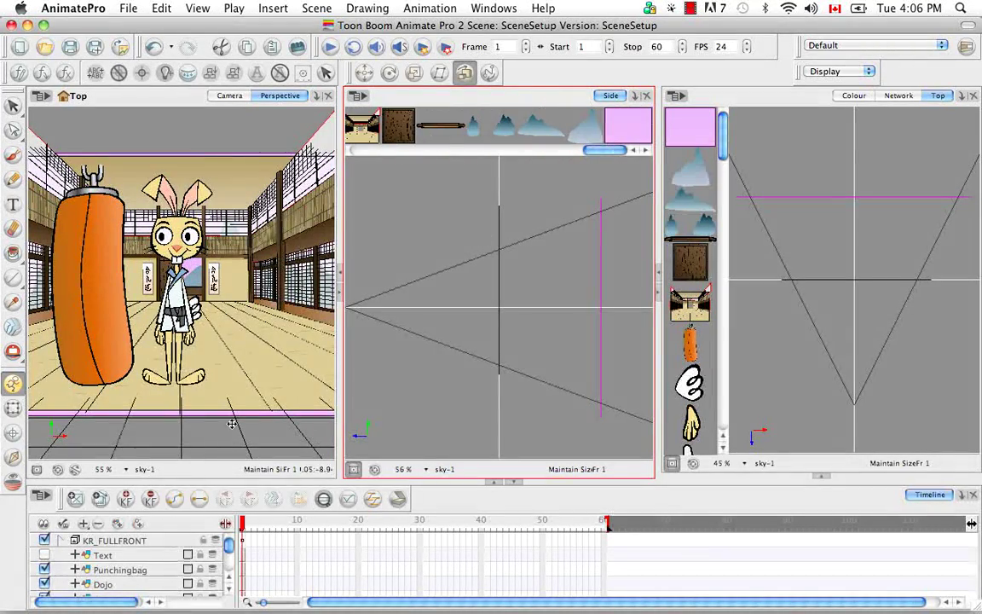
- Select KR_FULLFRONT, switch to the Transform tool and select the rabbit's MASTER-PEG
click(114, 541)
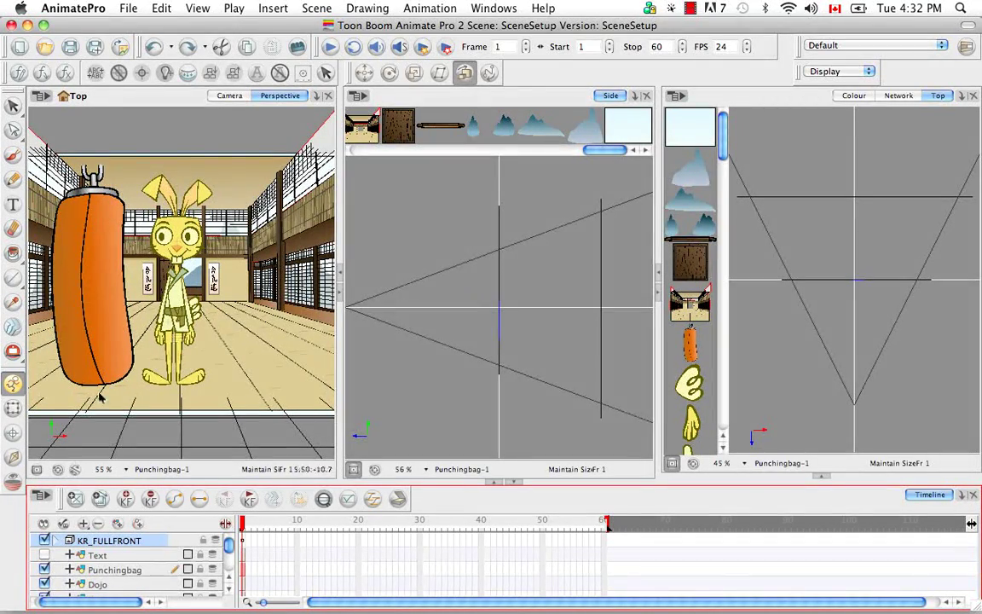
click(13, 407)
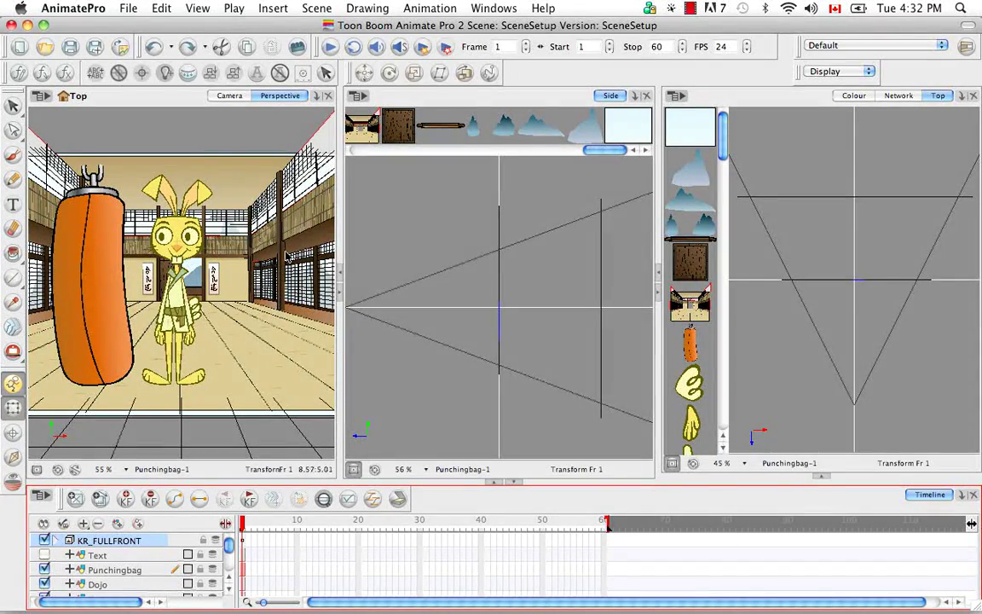
click(55, 541)
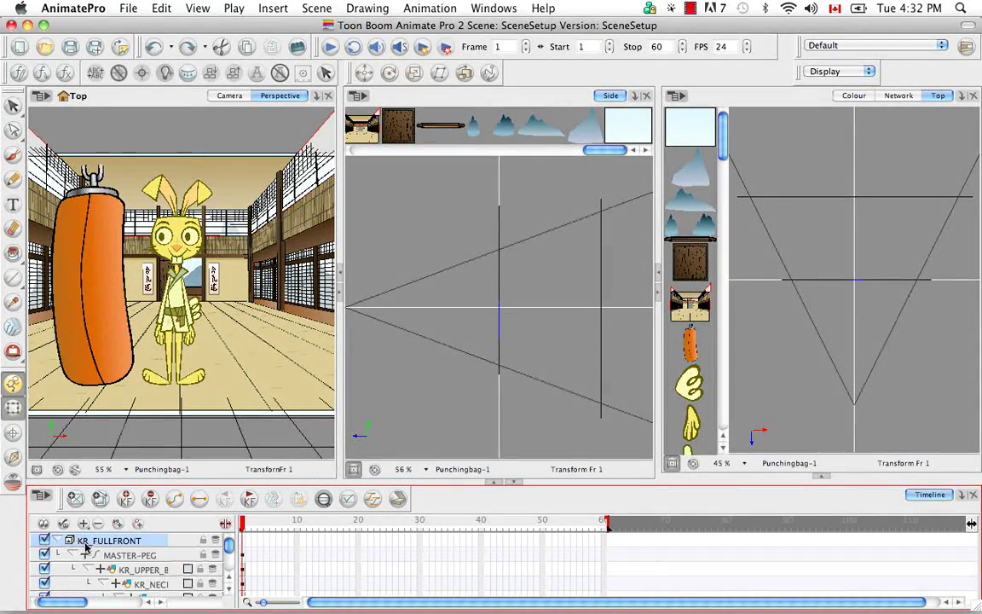
click(128, 554)
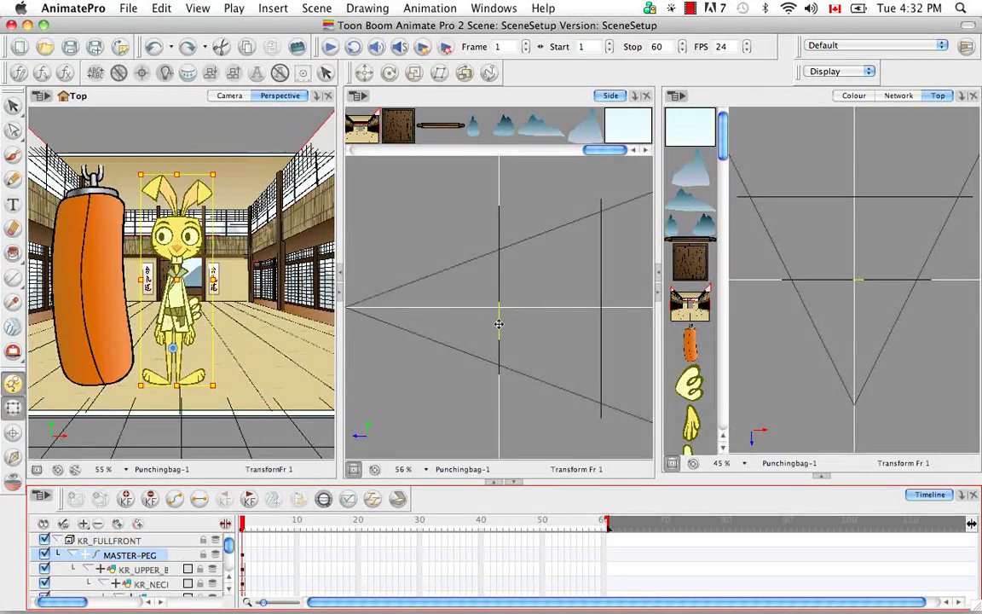
- Push the rabbit's peg far back in depth and nudge its height slightly
mouse_move(498, 324)
mouse_down()
mouse_move(583, 324)
mouse_move(452, 321)
mouse_move(516, 323)
mouse_up()
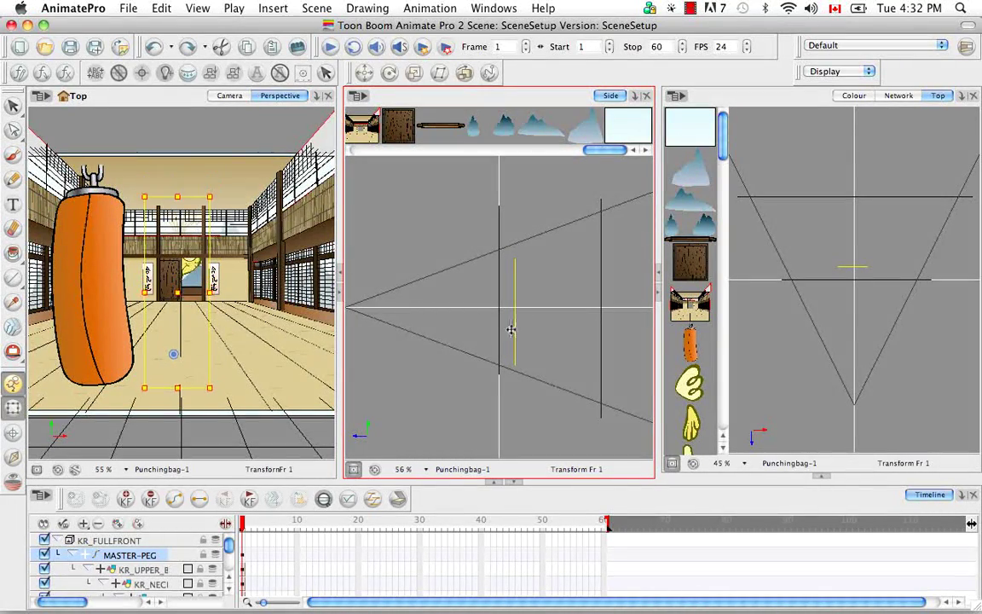
mouse_move(511, 329)
mouse_down()
mouse_move(494, 323)
mouse_move(511, 290)
mouse_move(511, 358)
mouse_move(511, 294)
mouse_move(511, 340)
mouse_move(514, 321)
mouse_move(492, 329)
mouse_move(519, 335)
mouse_move(462, 329)
mouse_move(523, 329)
mouse_move(482, 329)
mouse_move(518, 320)
mouse_up()
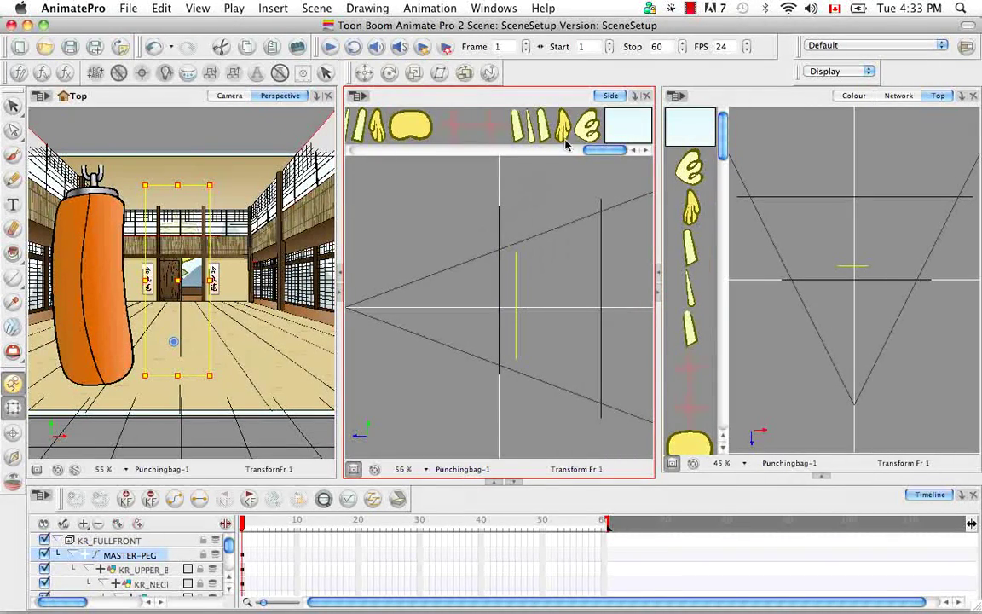
- With Maintain Size on, push the Moutains03, Moutains02 and Moutains01 mountains further back in depth
click(465, 75)
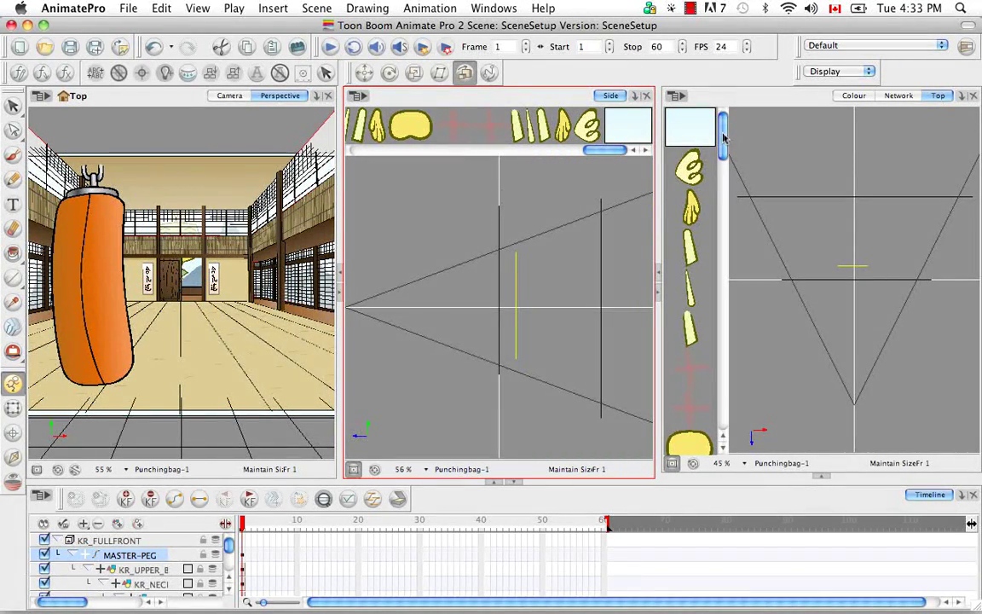
drag(723, 136, 729, 366)
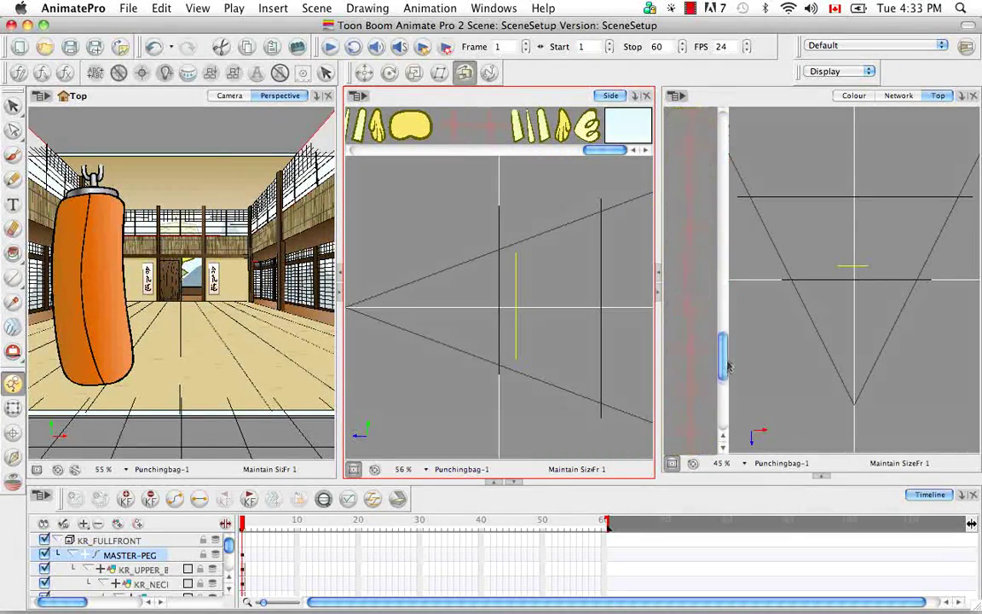
click(686, 260)
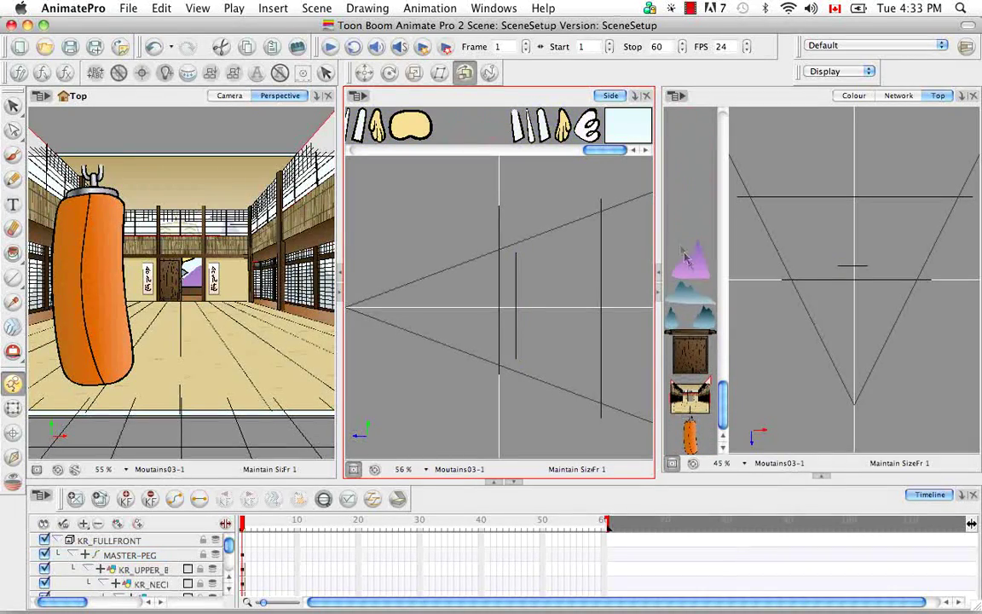
drag(506, 304, 587, 309)
click(852, 265)
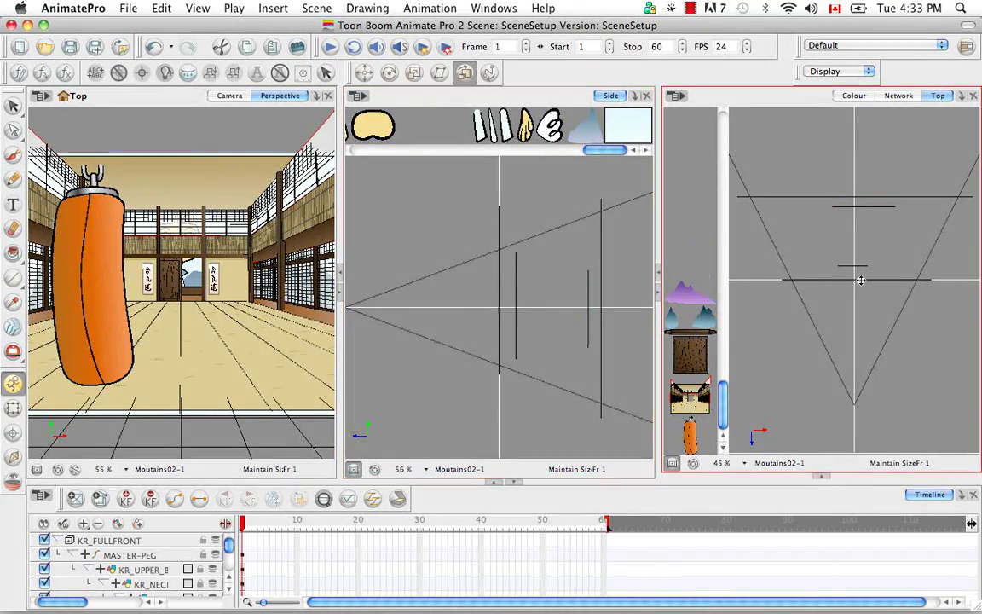
drag(852, 265, 854, 216)
click(858, 280)
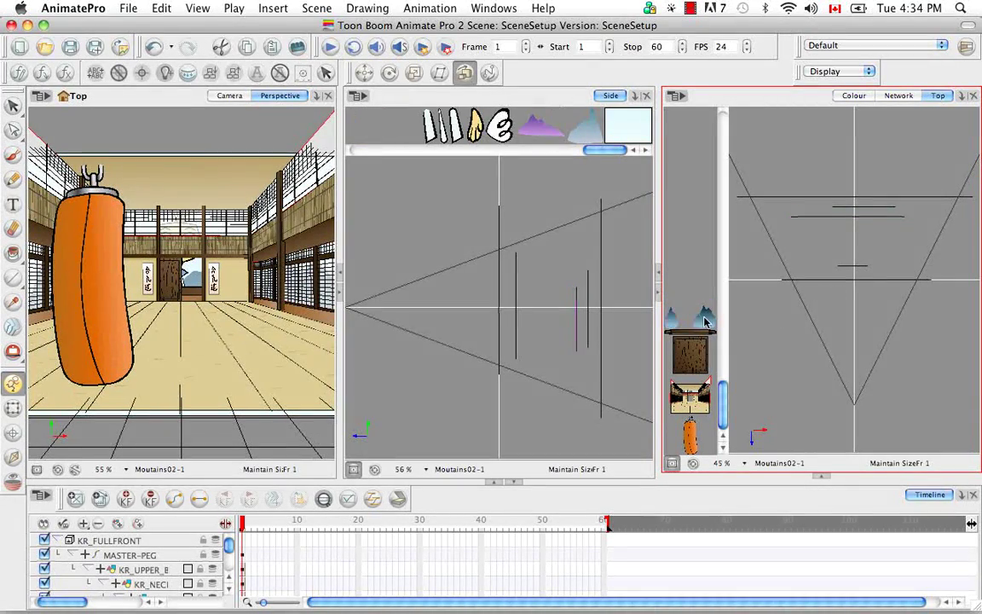
drag(861, 278, 862, 228)
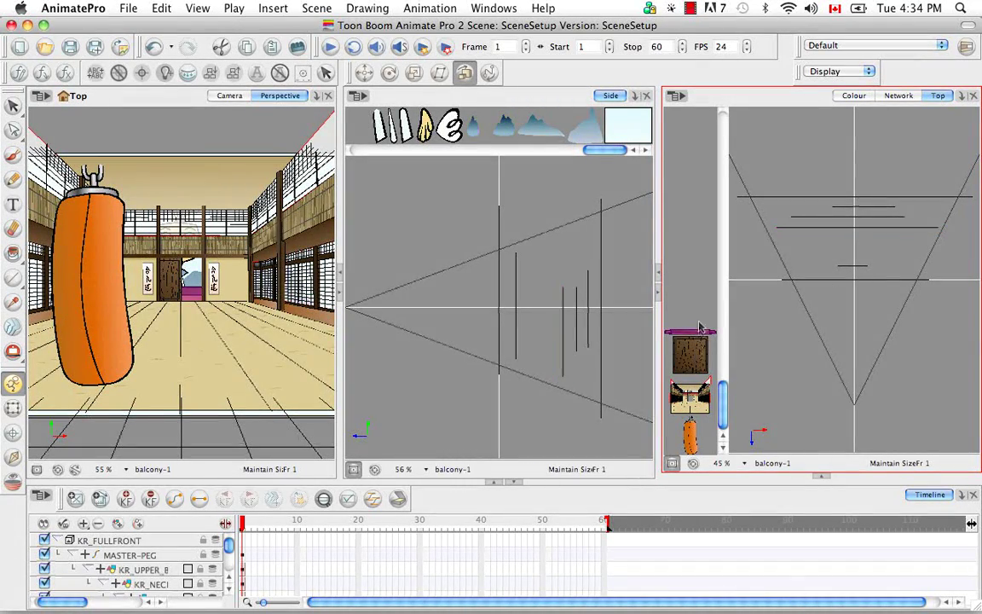
- Push the balcony back and move the Dojo background layer to a new depth
click(848, 283)
click(856, 268)
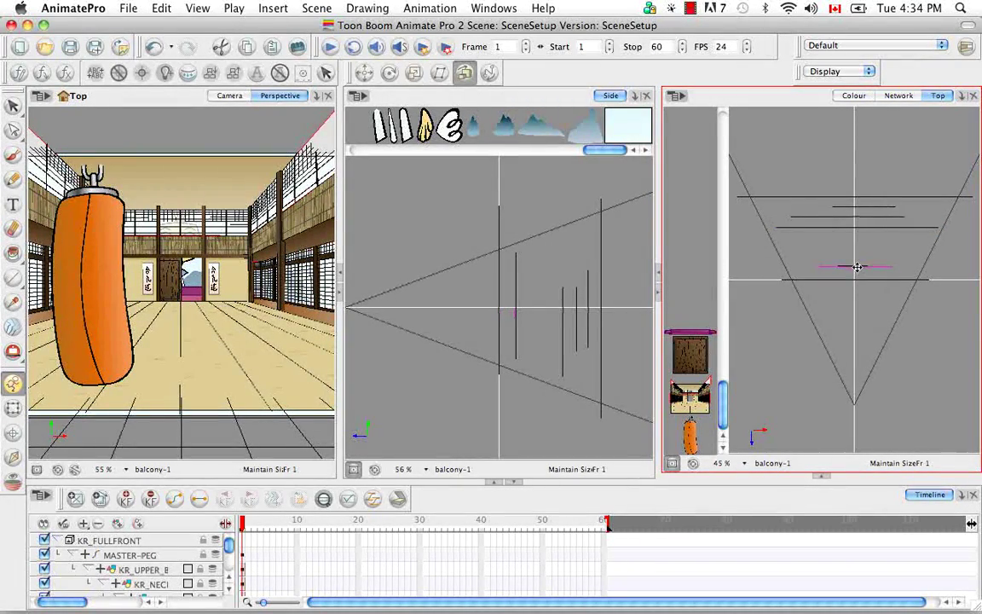
drag(856, 268, 856, 260)
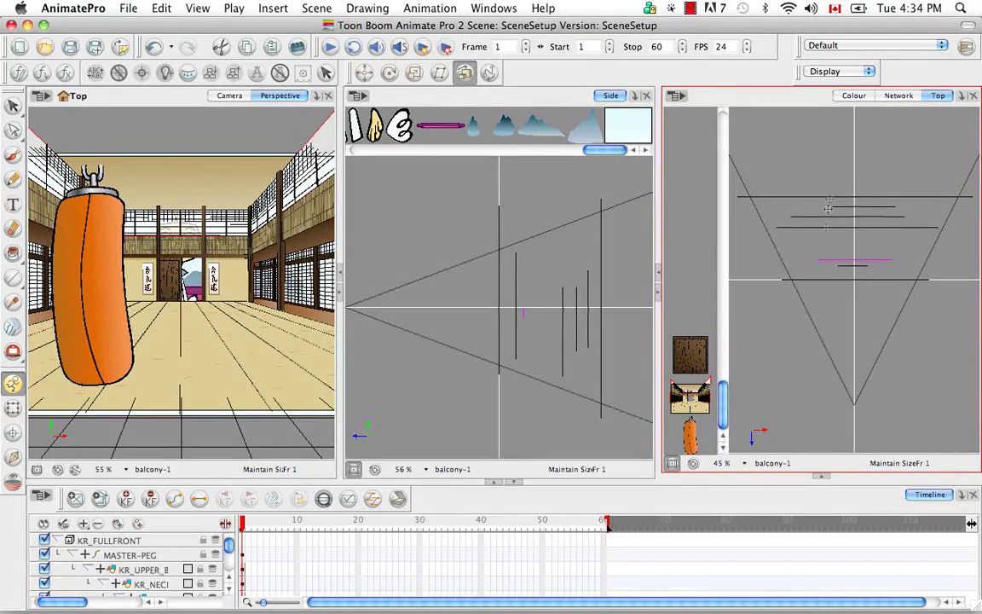
click(861, 265)
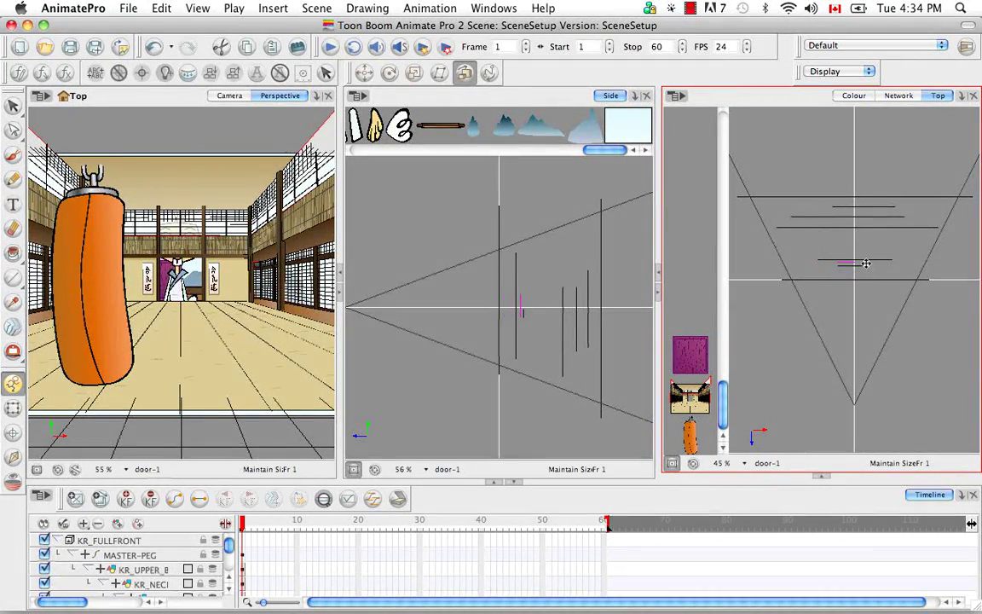
click(700, 398)
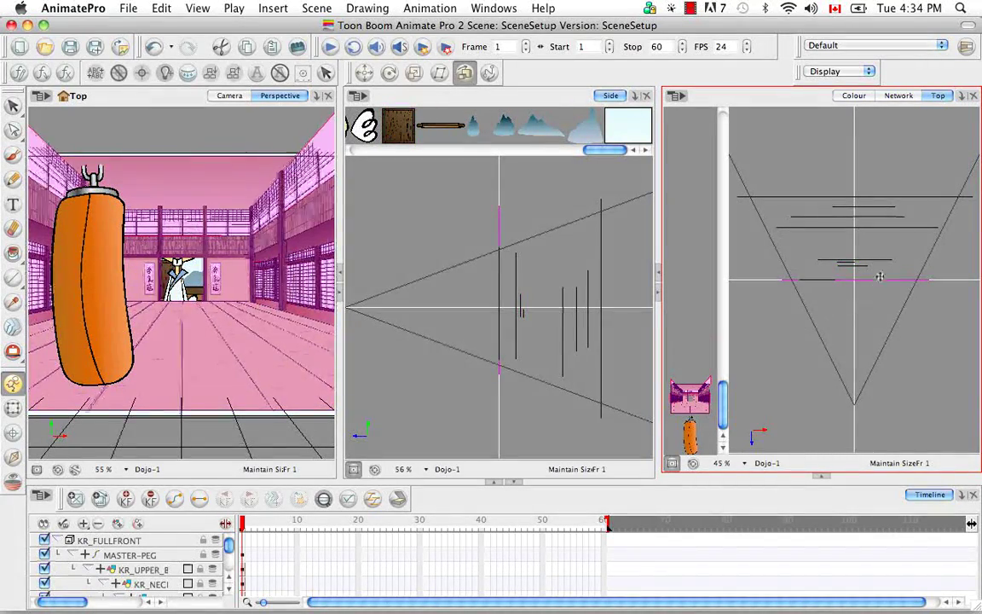
drag(876, 270, 865, 268)
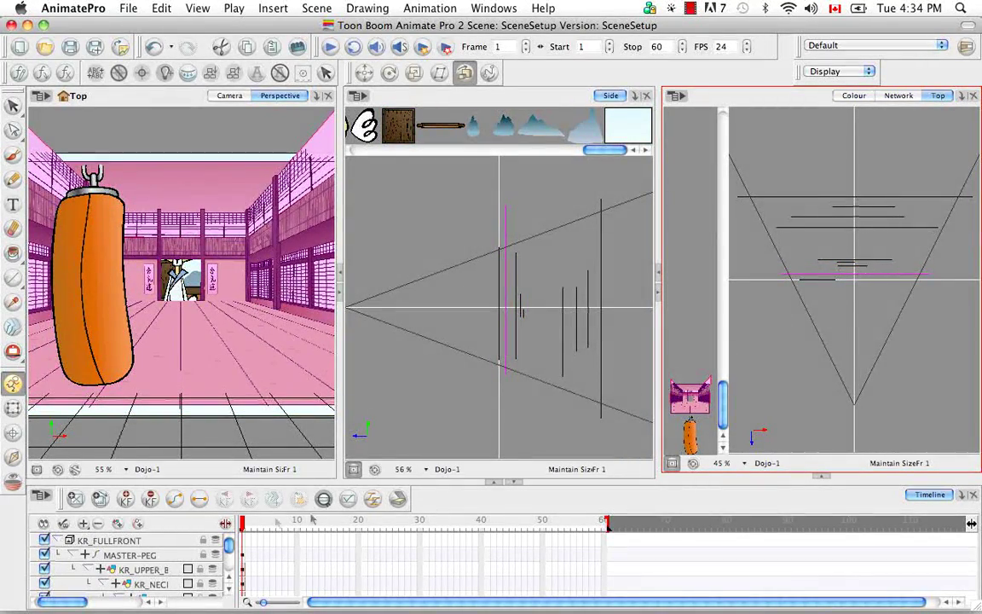
click(173, 499)
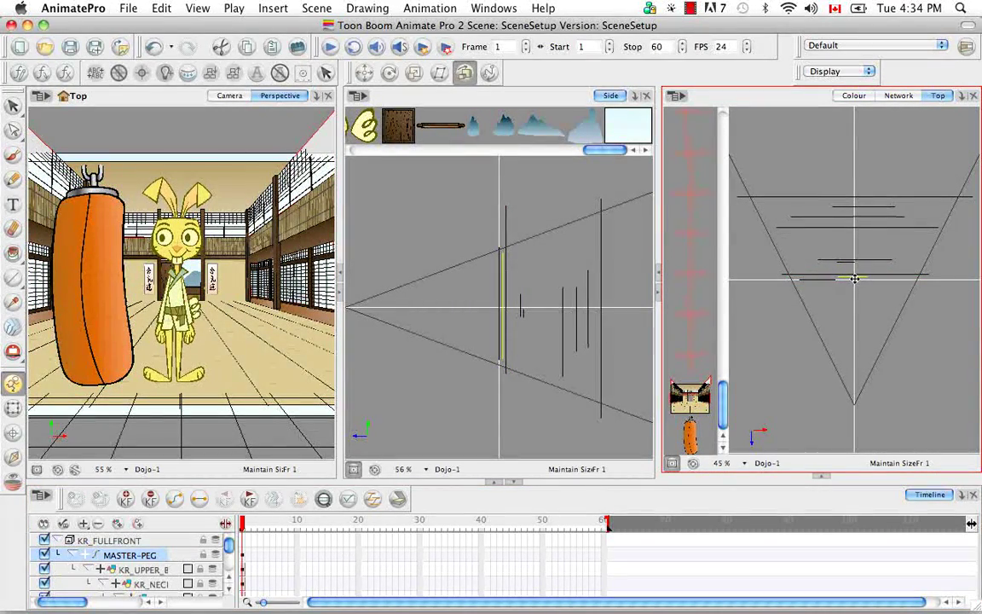
- Nudge the rabbit slightly in depth and drag the punching bag closer to the camera in the Top view
drag(854, 279, 820, 281)
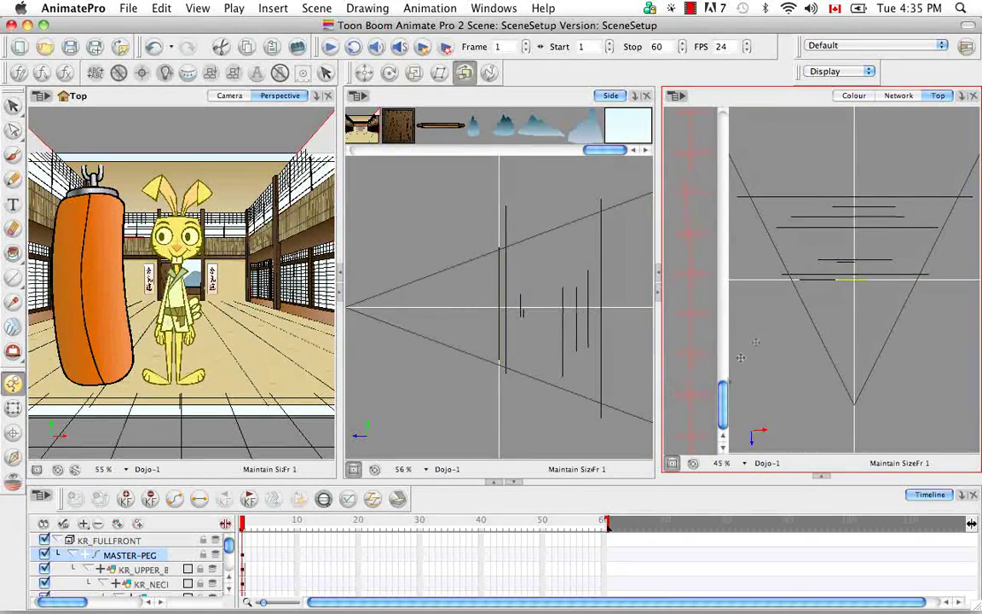
scroll(690, 256, up, 10)
click(691, 217)
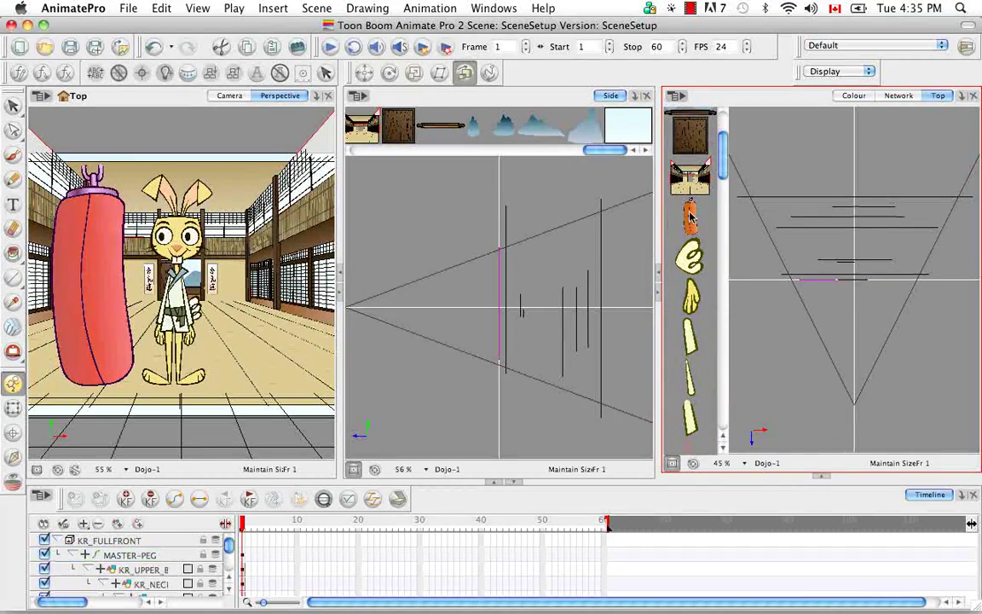
click(824, 285)
drag(824, 286, 827, 298)
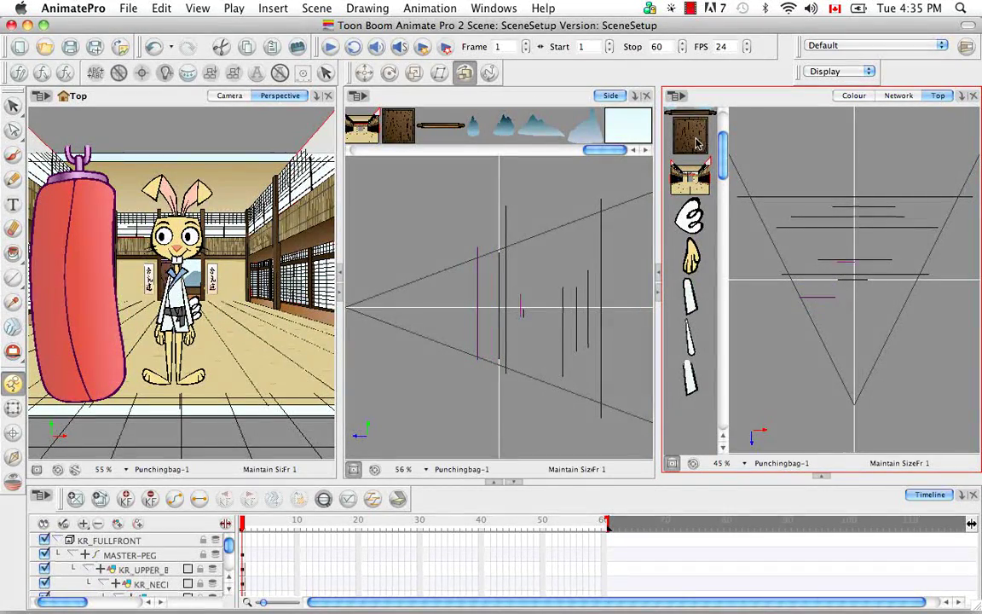
- Move door-1 to a new depth and nudge balcony-1 slightly back in the Top view
click(848, 264)
click(843, 260)
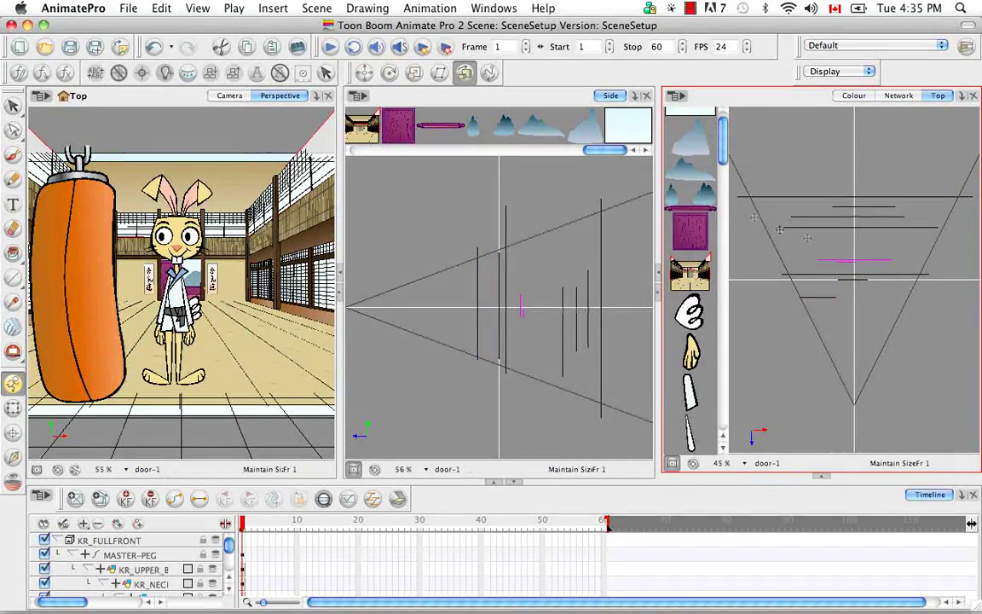
drag(845, 260, 845, 269)
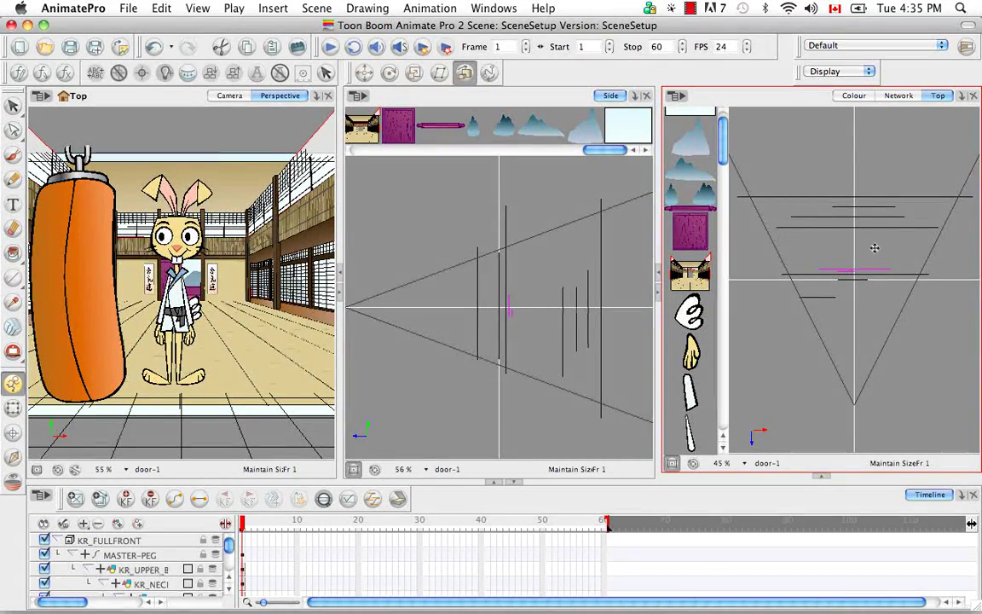
click(861, 264)
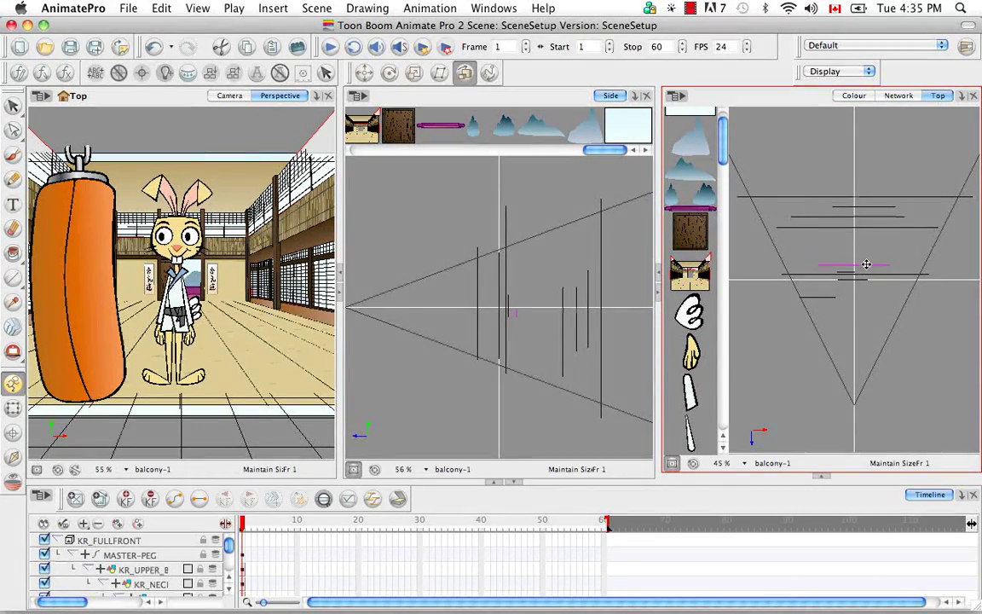
drag(866, 265, 866, 266)
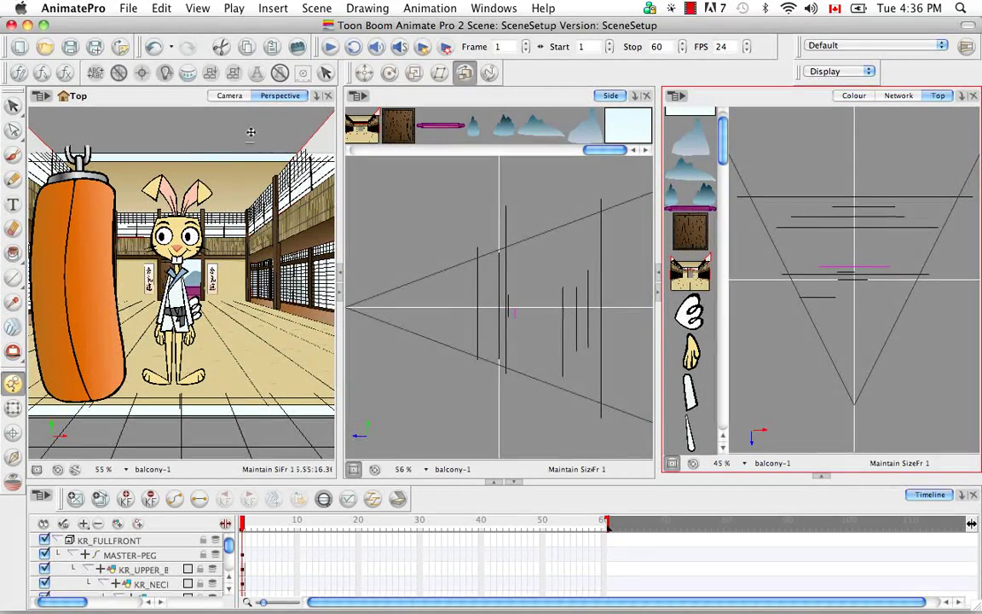
- Collapse the Side view, orbit the Perspective view around the dojo set with Rotate View, then reset to the front
click(279, 157)
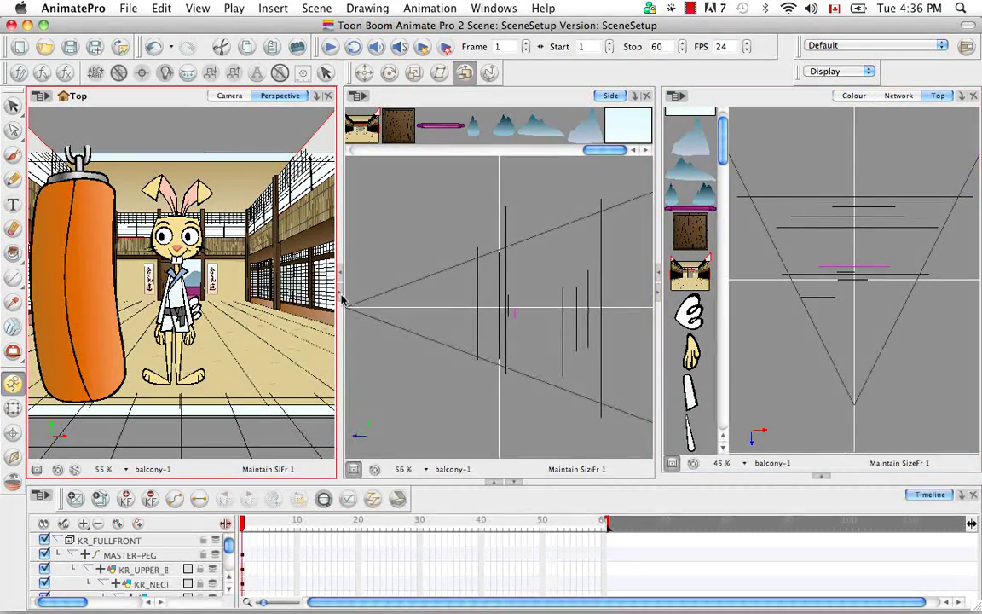
drag(342, 299, 657, 298)
click(13, 350)
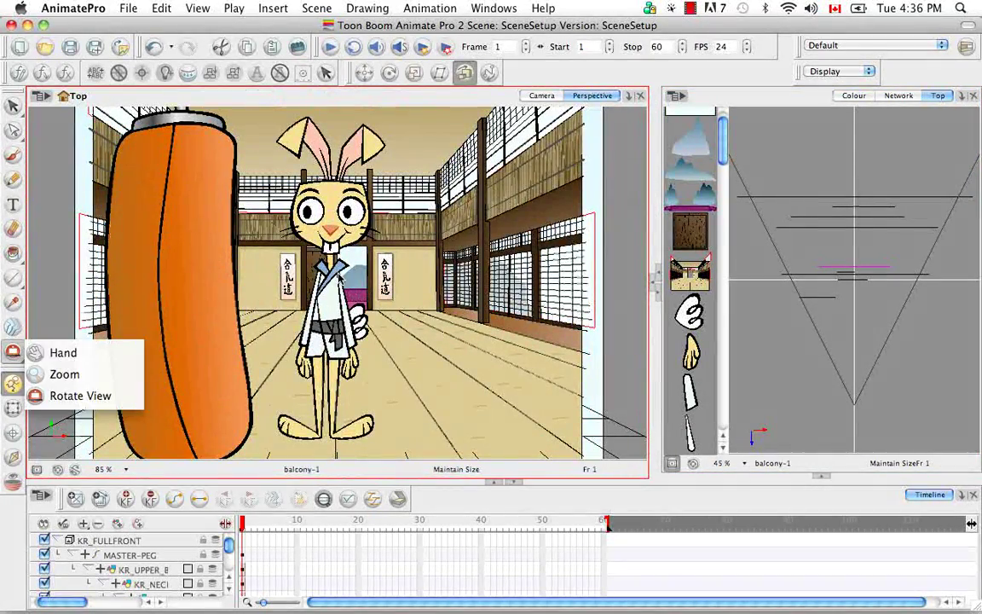
click(80, 395)
drag(373, 202, 503, 444)
scroll(340, 281, down, 5)
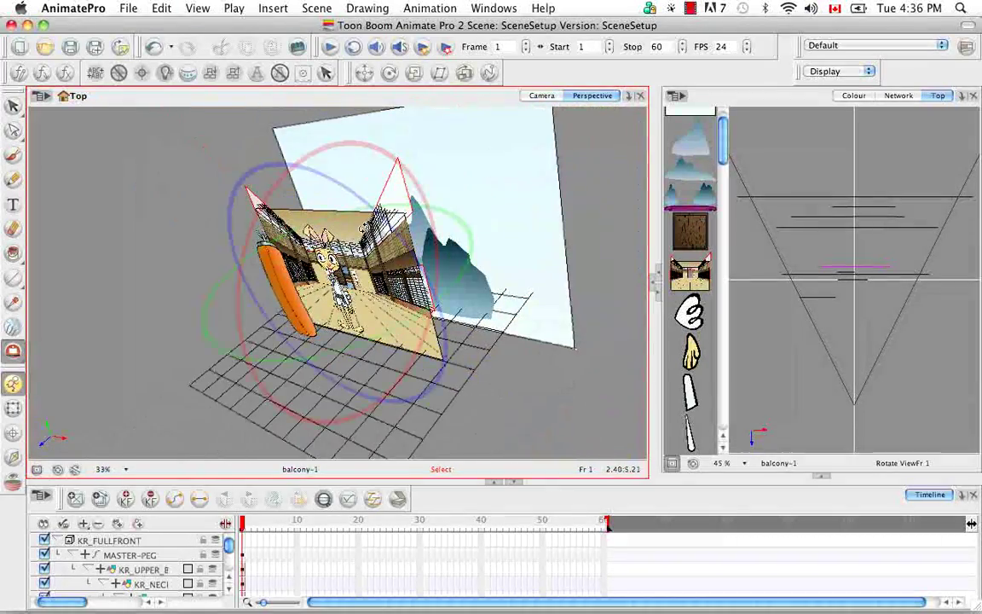
drag(469, 261, 409, 306)
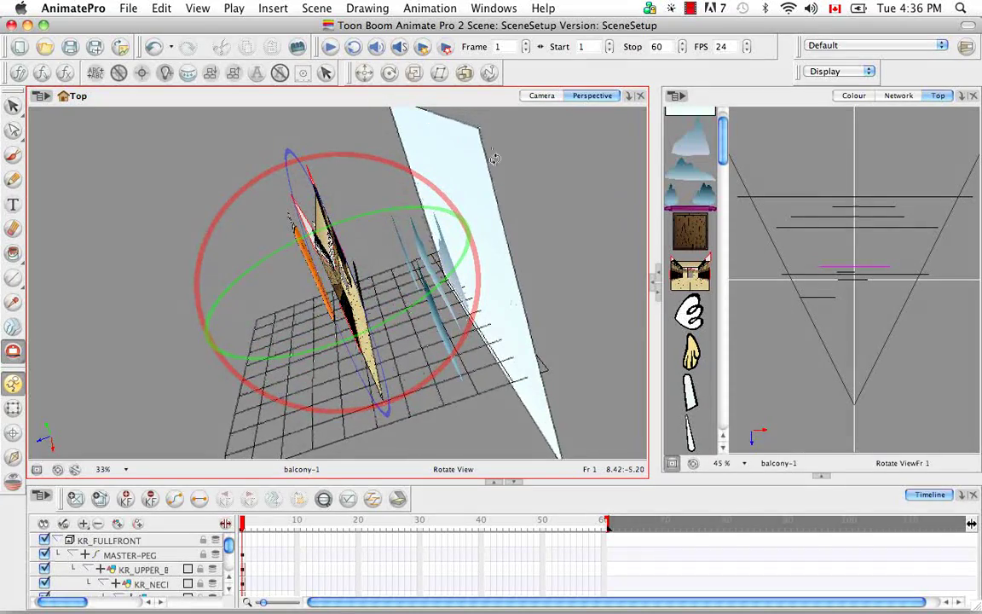
drag(247, 365, 491, 187)
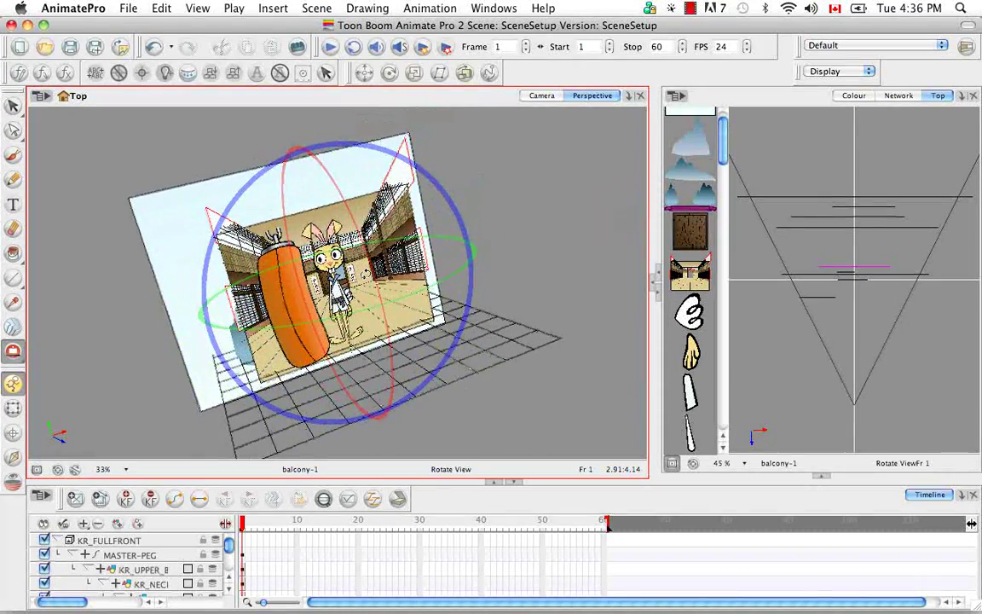
click(542, 96)
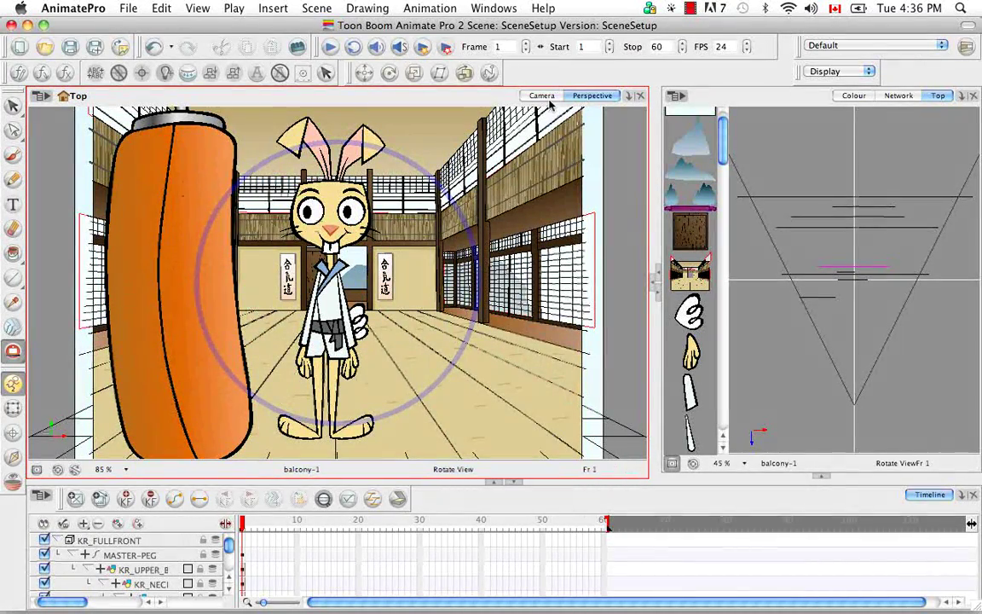
- Restore the Side view pane, preview the shot in Camera view, then return to Perspective
click(658, 293)
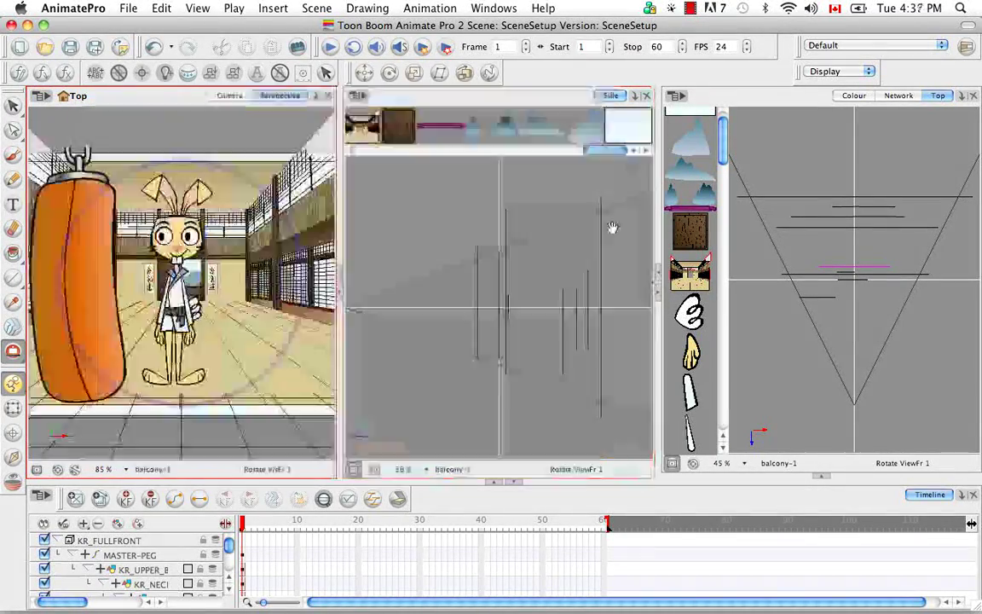
click(228, 97)
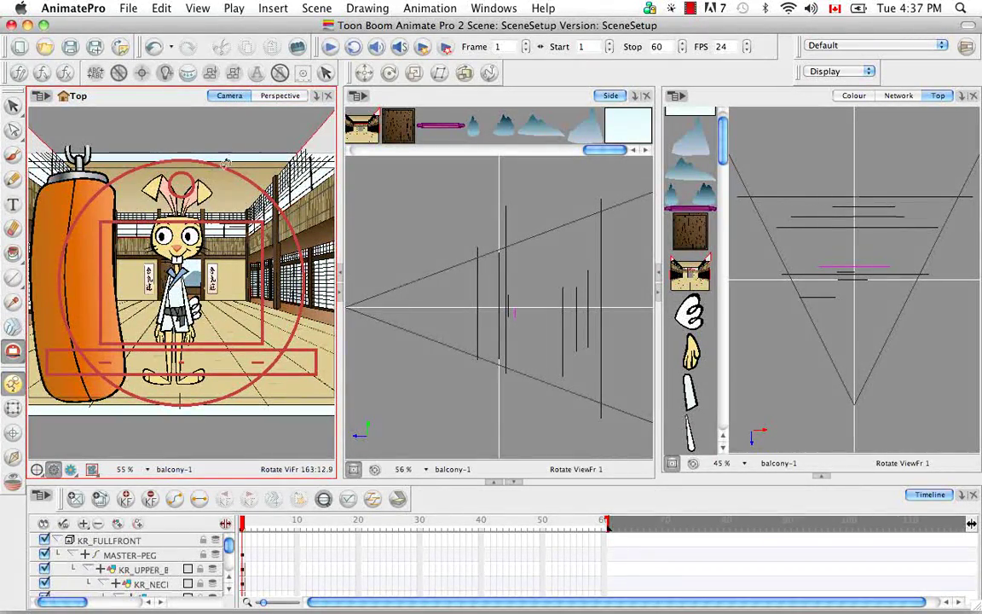
click(261, 98)
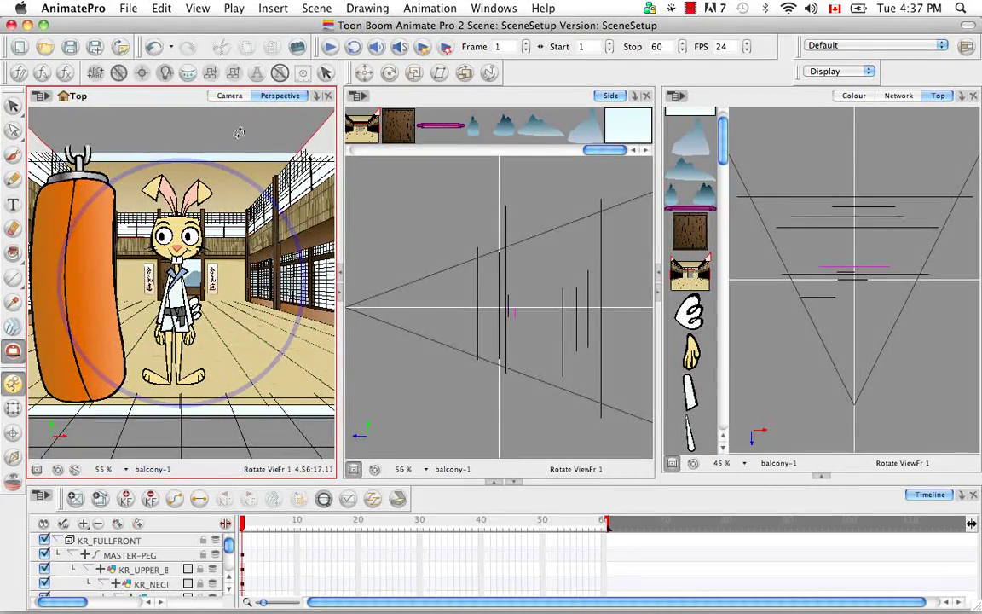